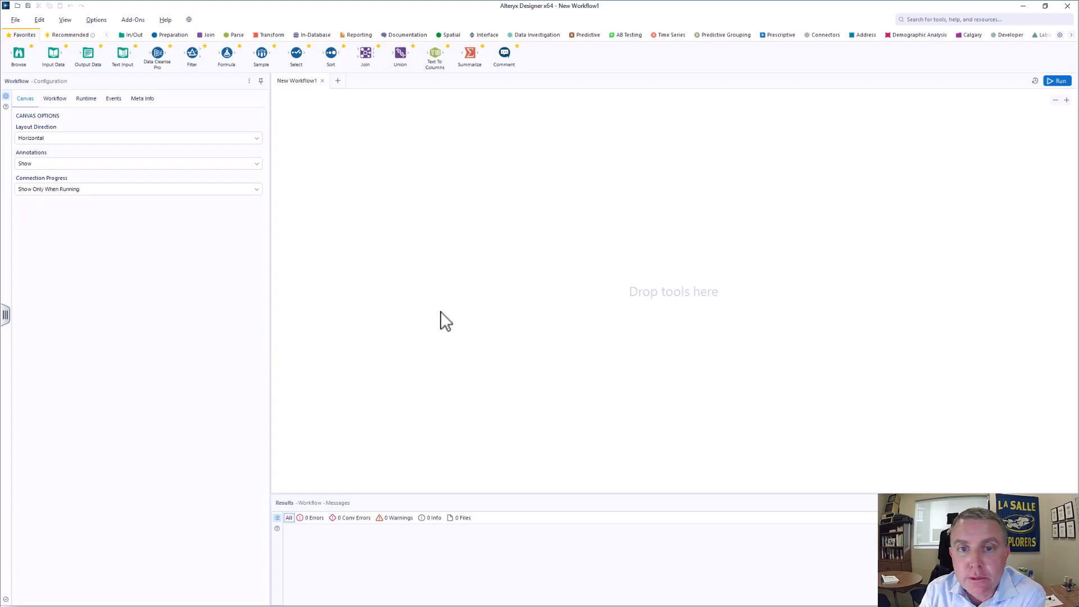
Step: Add an Input Data tool to the canvas and connect it to the Sales Data sheet of Raw Data_20200902v2.xlsx
{"action": "left_click_drag", "start_coordinate": [54, 53], "coordinate": [380, 179]}
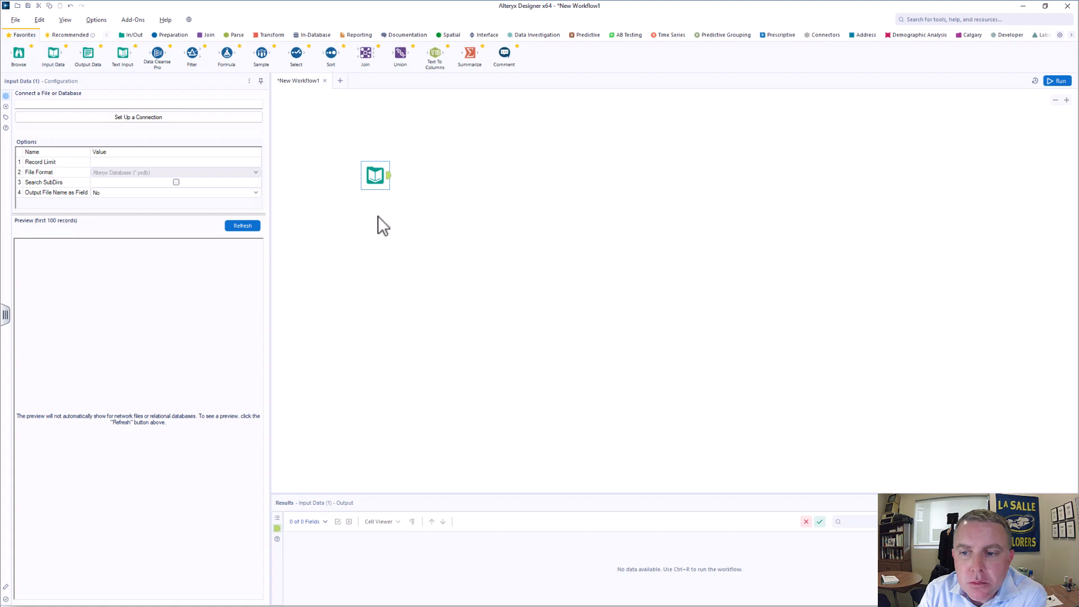
{"action": "left_click", "coordinate": [161, 119]}
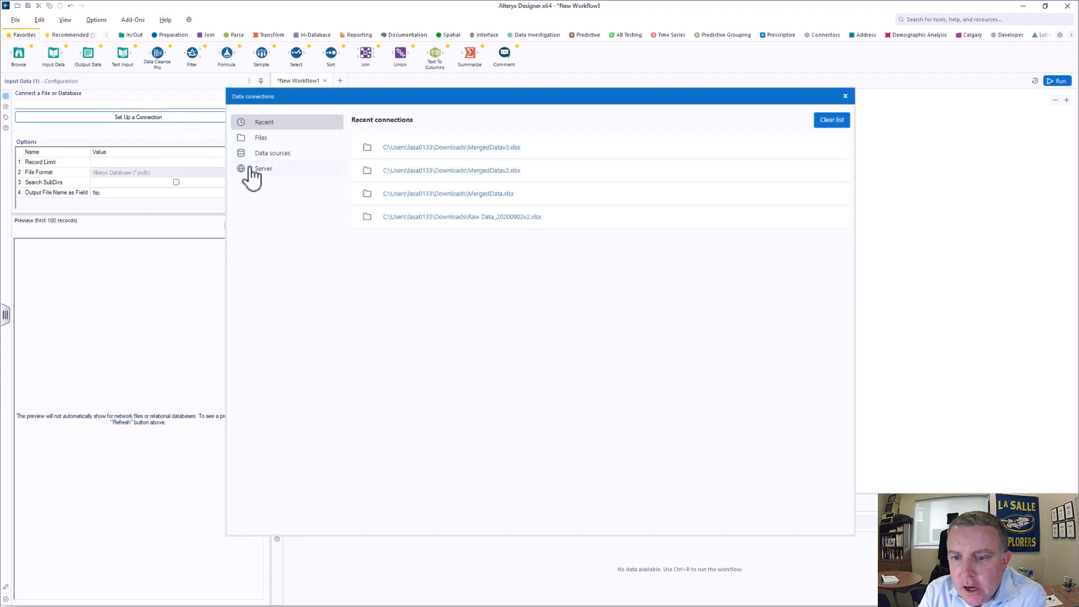
{"action": "left_click", "coordinate": [265, 140]}
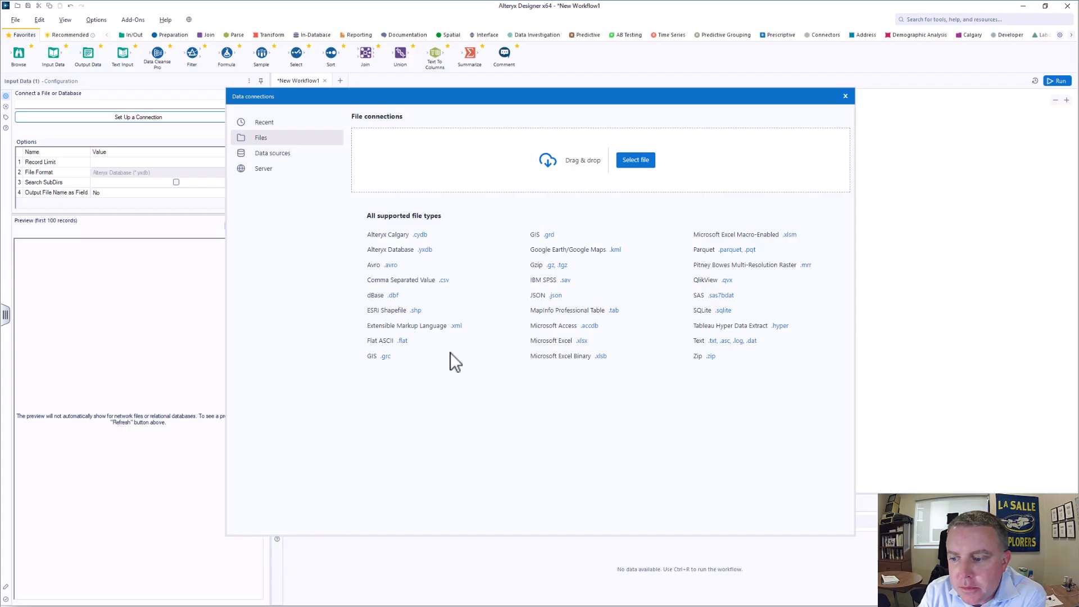
{"action": "left_click", "coordinate": [644, 163]}
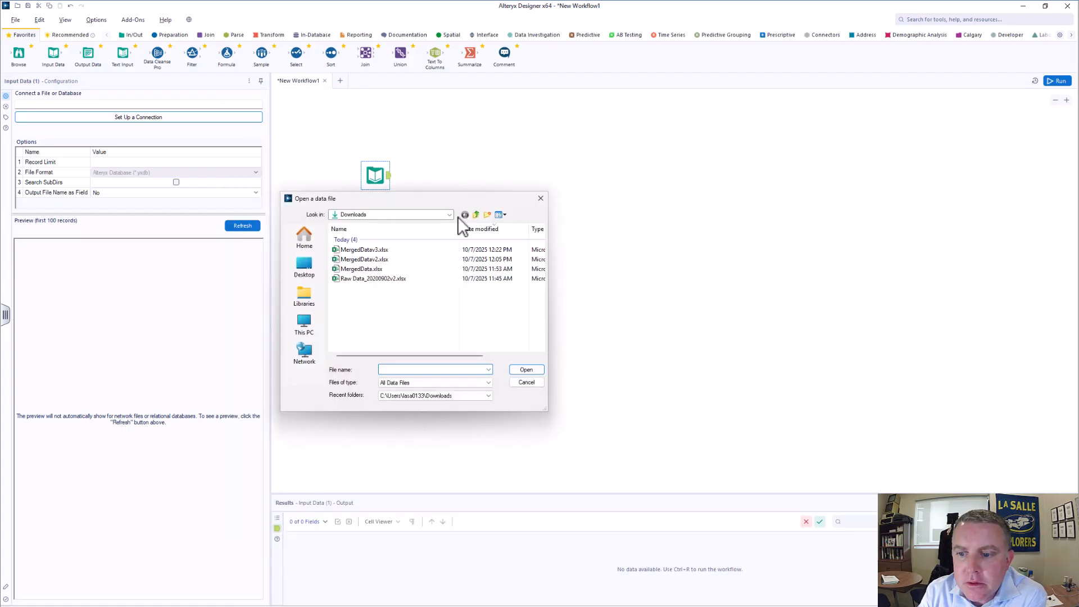
{"action": "left_click", "coordinate": [389, 278]}
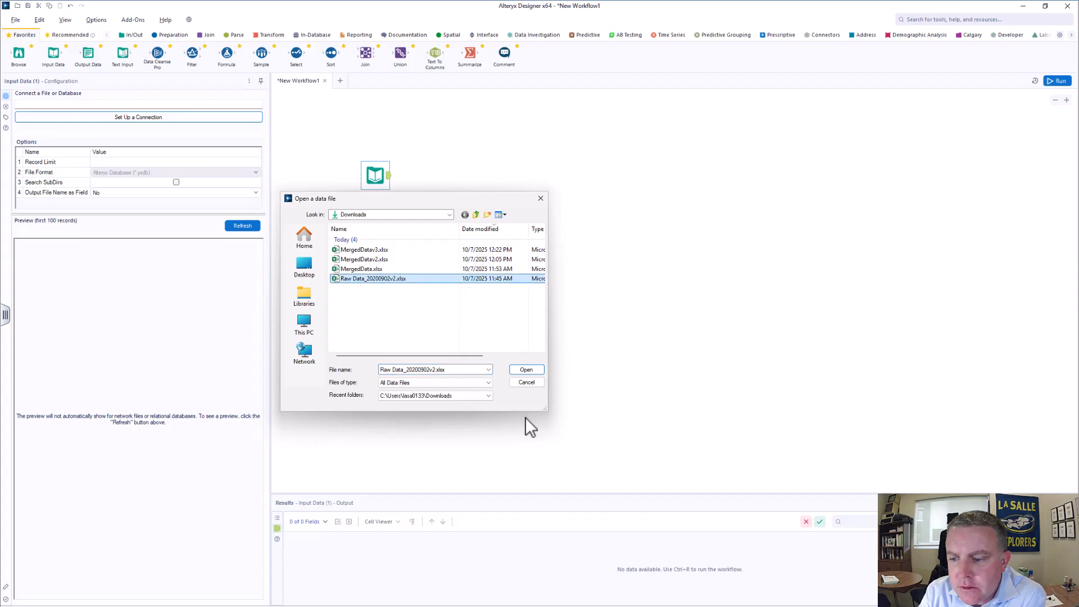
{"action": "left_click", "coordinate": [537, 370]}
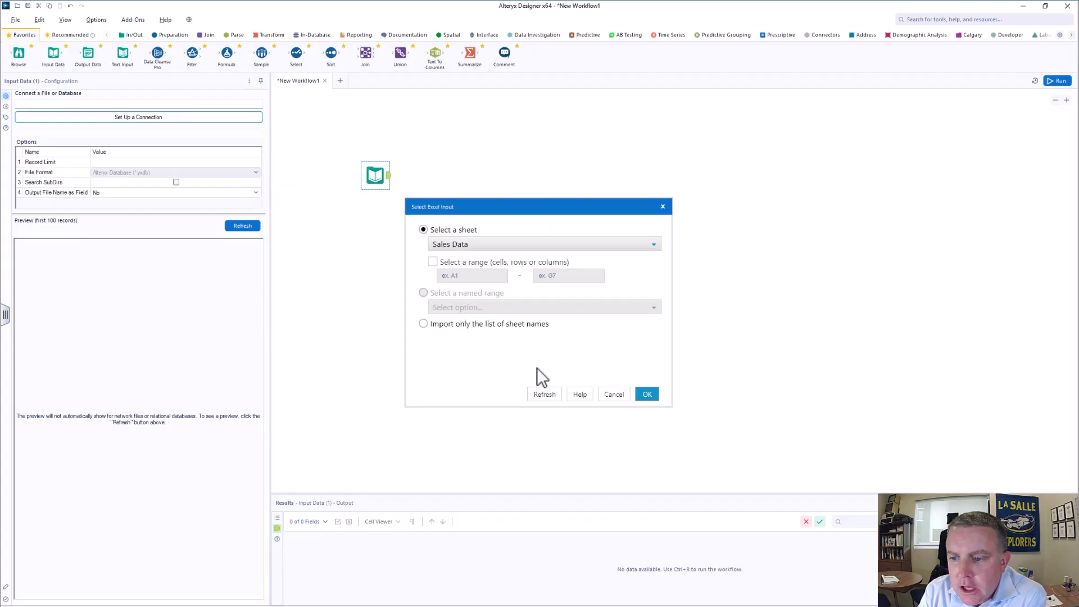
{"action": "left_click", "coordinate": [460, 245]}
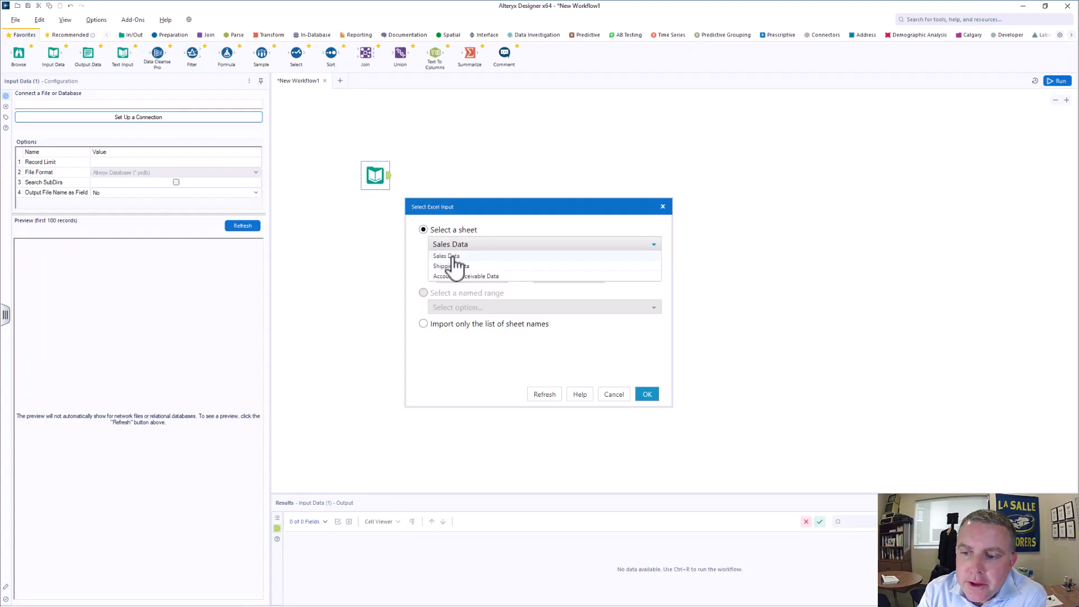
{"action": "left_click", "coordinate": [455, 257]}
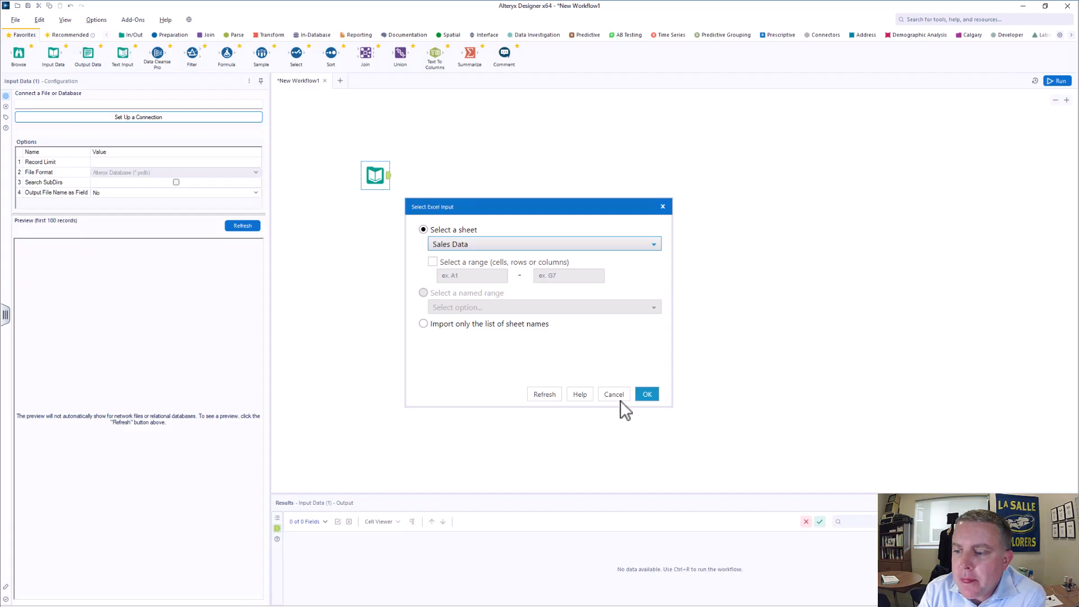
{"action": "left_click", "coordinate": [647, 395]}
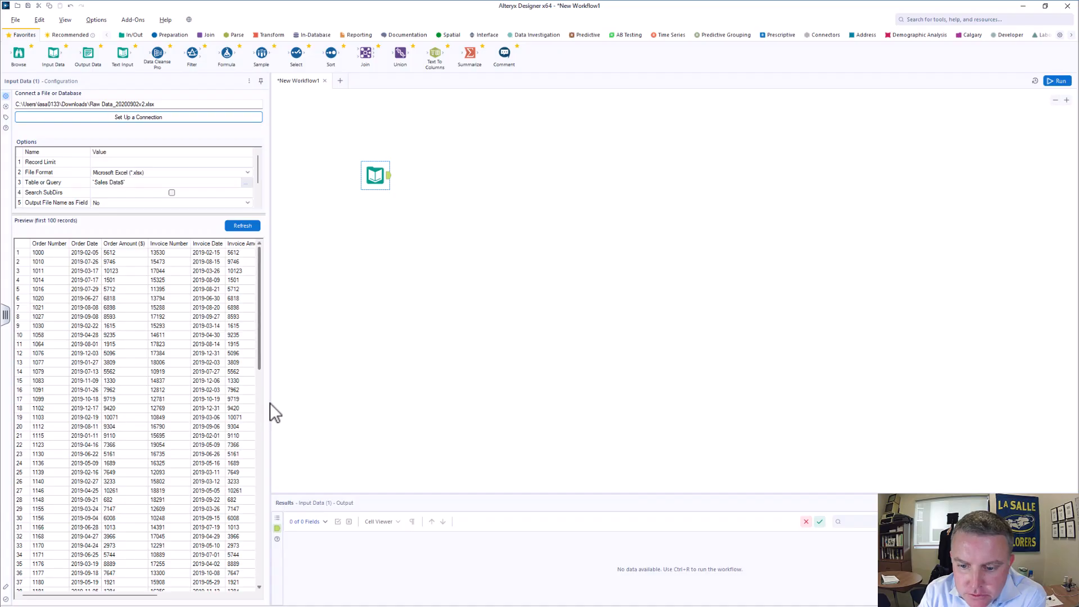
Step: Widen the configuration pane to examine more columns in the Sales Data preview
{"action": "left_click_drag", "start_coordinate": [272, 403], "coordinate": [380, 397]}
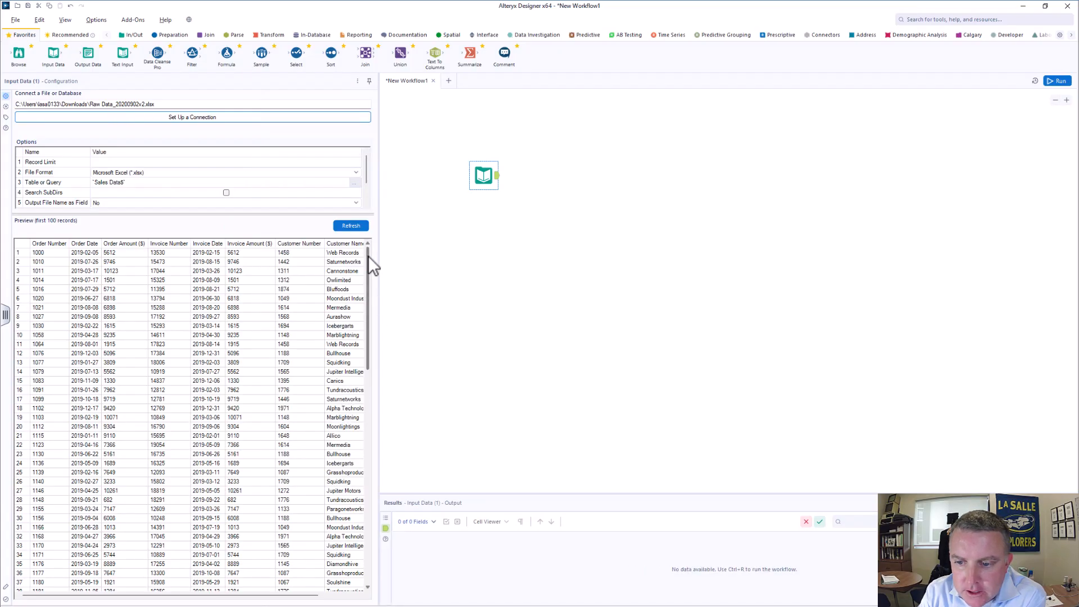
{"action": "mouse_move", "coordinate": [368, 255]}
{"action": "left_mouse_down"}
{"action": "mouse_move", "coordinate": [362, 541]}
{"action": "mouse_move", "coordinate": [364, 246]}
{"action": "left_mouse_up"}
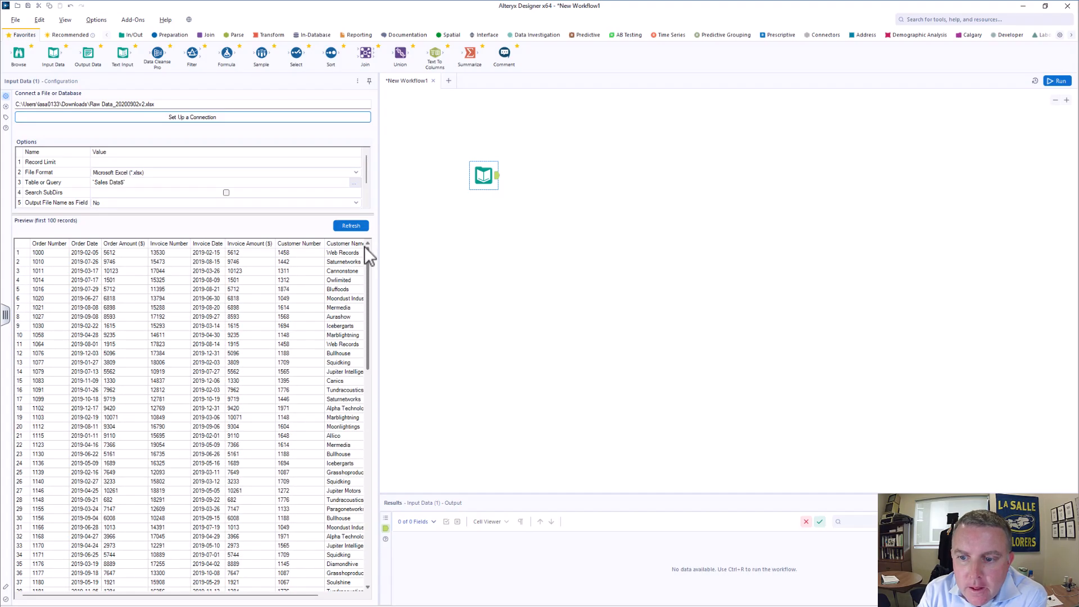
{"action": "left_click", "coordinate": [481, 174]}
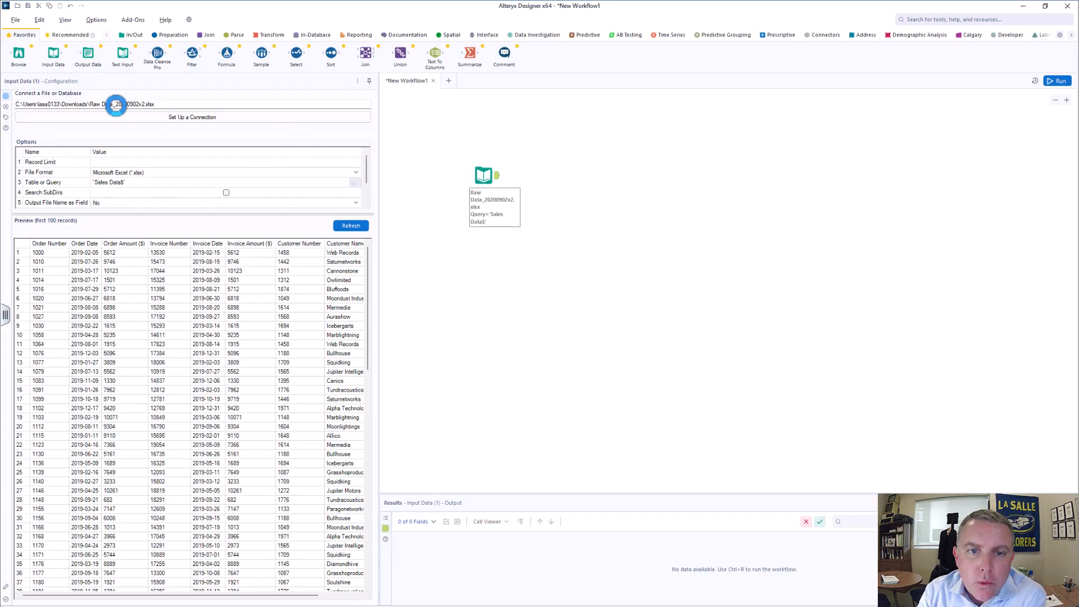
Step: Add a second Input Data tool below the first and connect it to the Shipping Data sheet of Raw Data_20200902v2.xlsx
{"action": "left_click", "coordinate": [51, 54]}
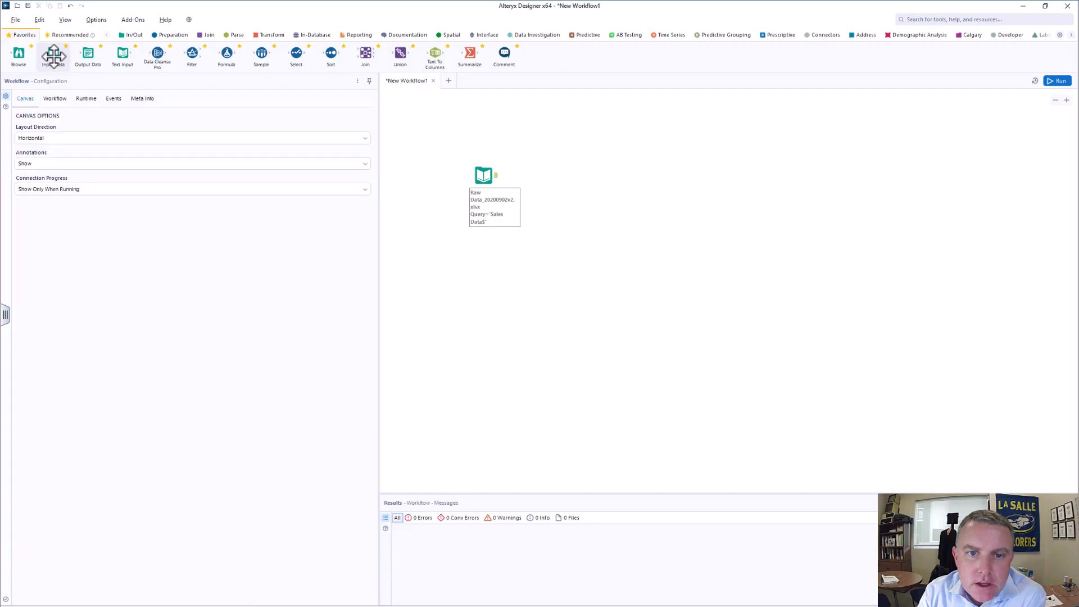
{"action": "left_click_drag", "start_coordinate": [52, 55], "coordinate": [490, 274]}
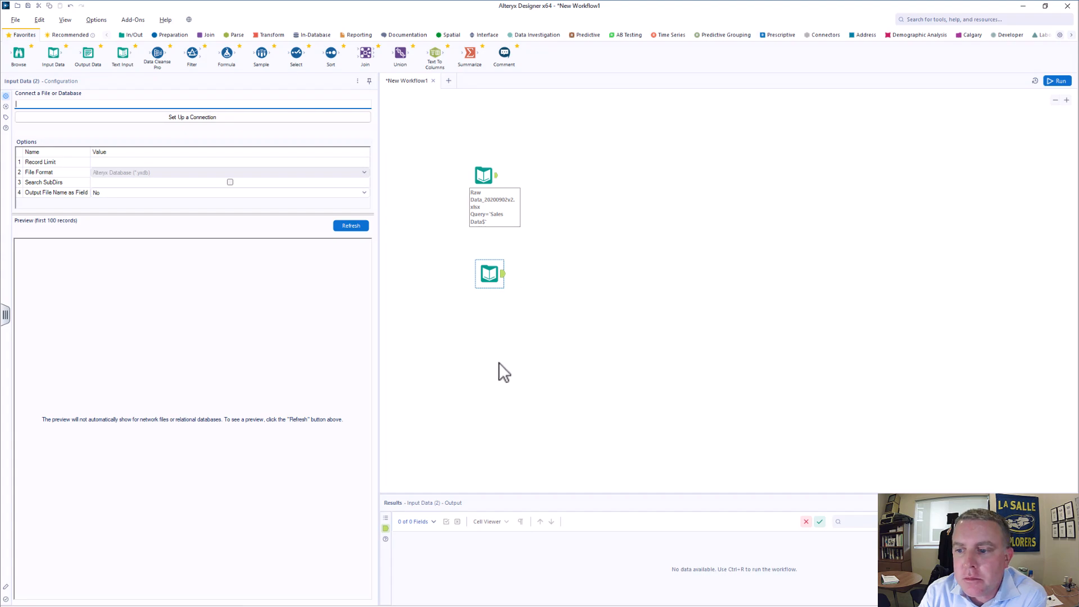
{"action": "left_click_drag", "start_coordinate": [51, 54], "coordinate": [497, 278]}
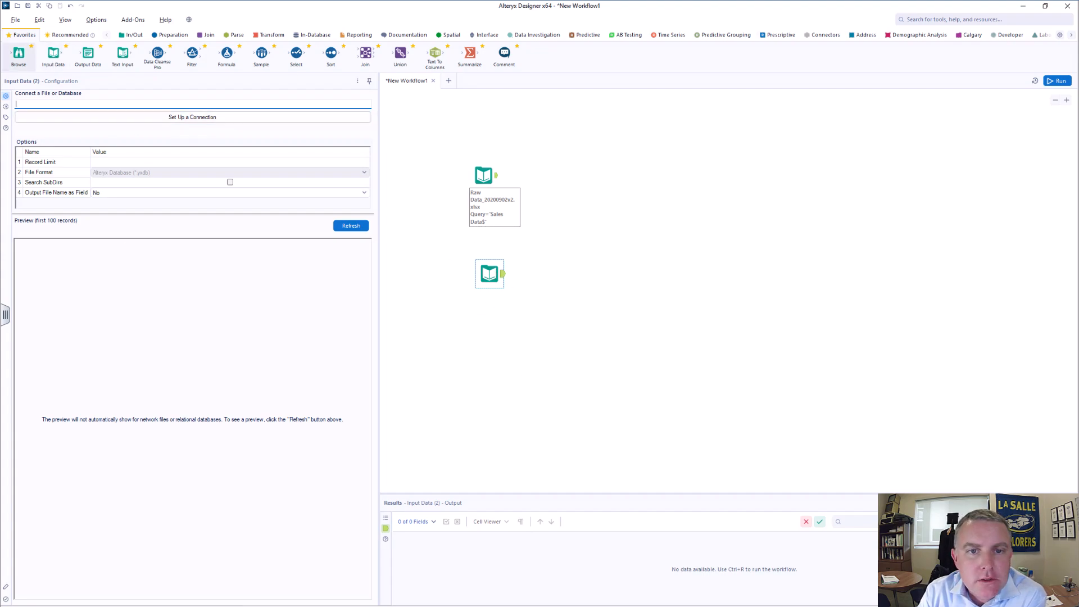
{"action": "left_click", "coordinate": [159, 119]}
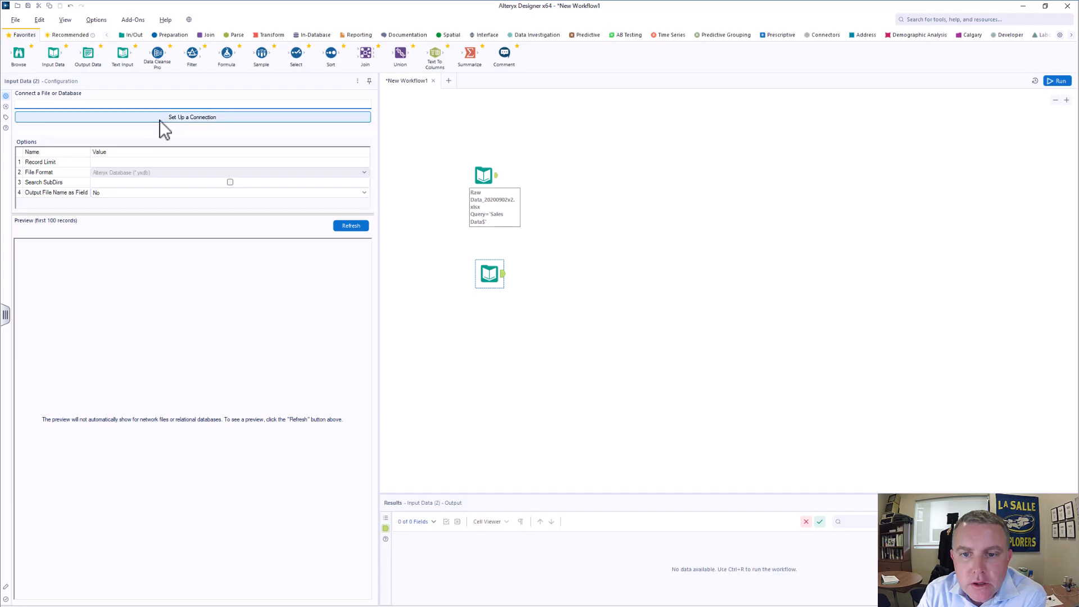
{"action": "left_click", "coordinate": [260, 138]}
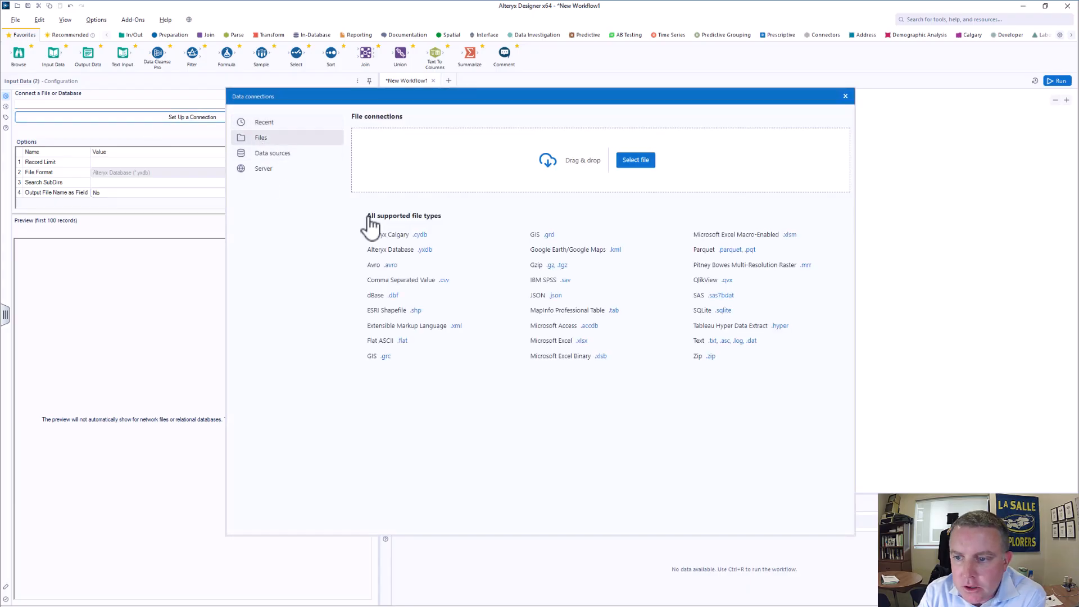
{"action": "left_click", "coordinate": [637, 161]}
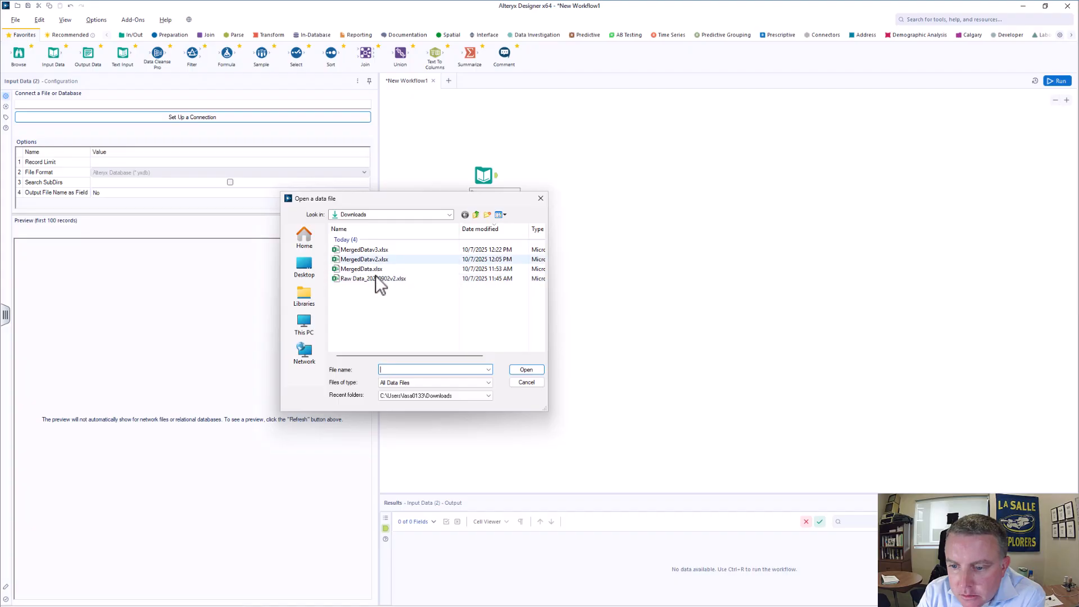
{"action": "double_click", "coordinate": [385, 279]}
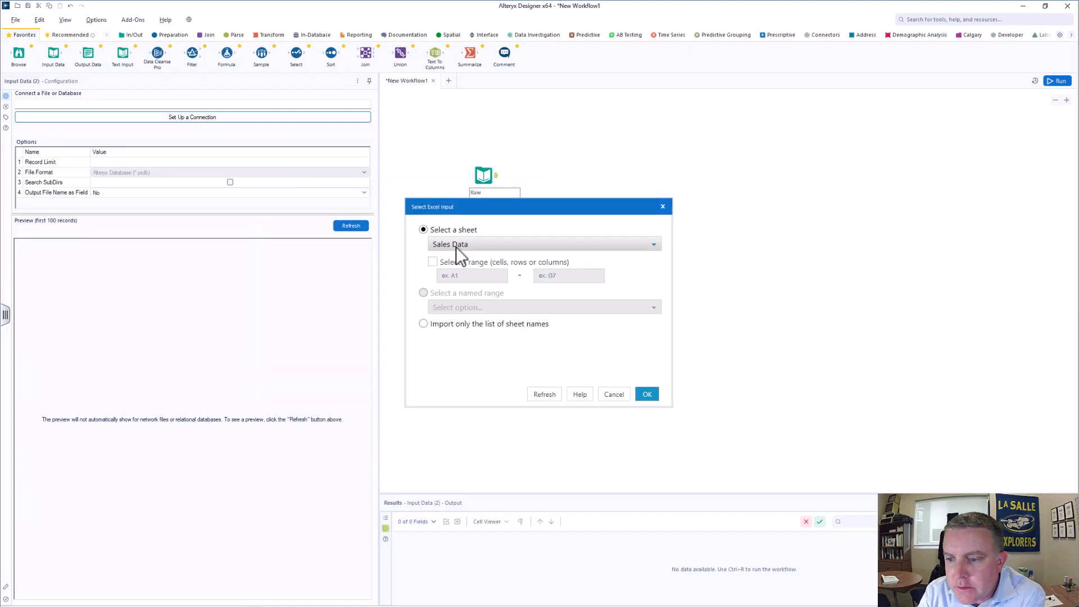
{"action": "left_click", "coordinate": [456, 246]}
{"action": "left_click", "coordinate": [462, 267]}
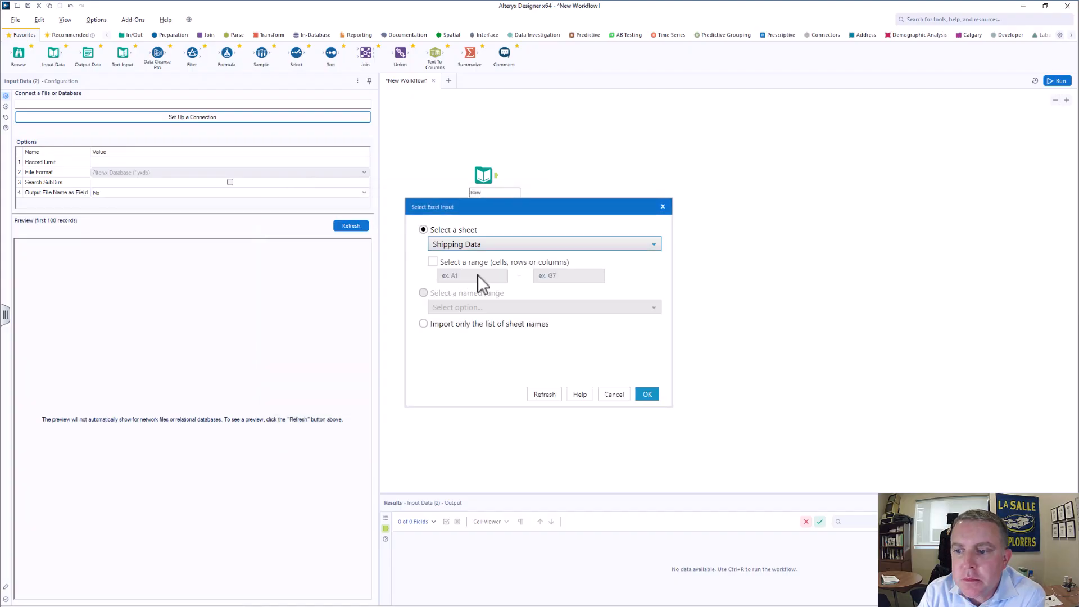
{"action": "left_click", "coordinate": [646, 396]}
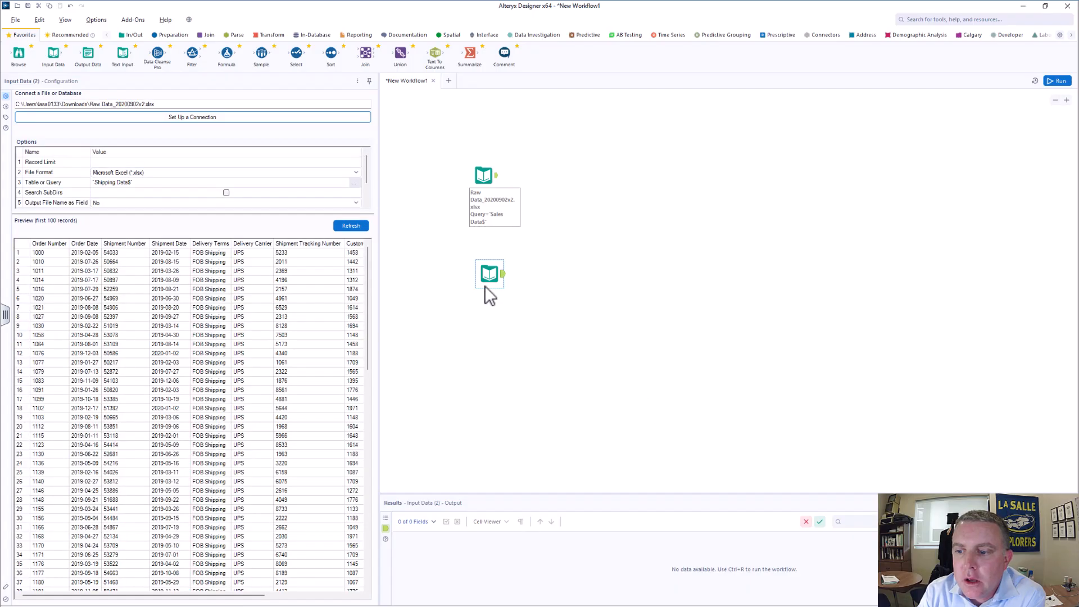
{"action": "left_click_drag", "start_coordinate": [486, 280], "coordinate": [489, 270]}
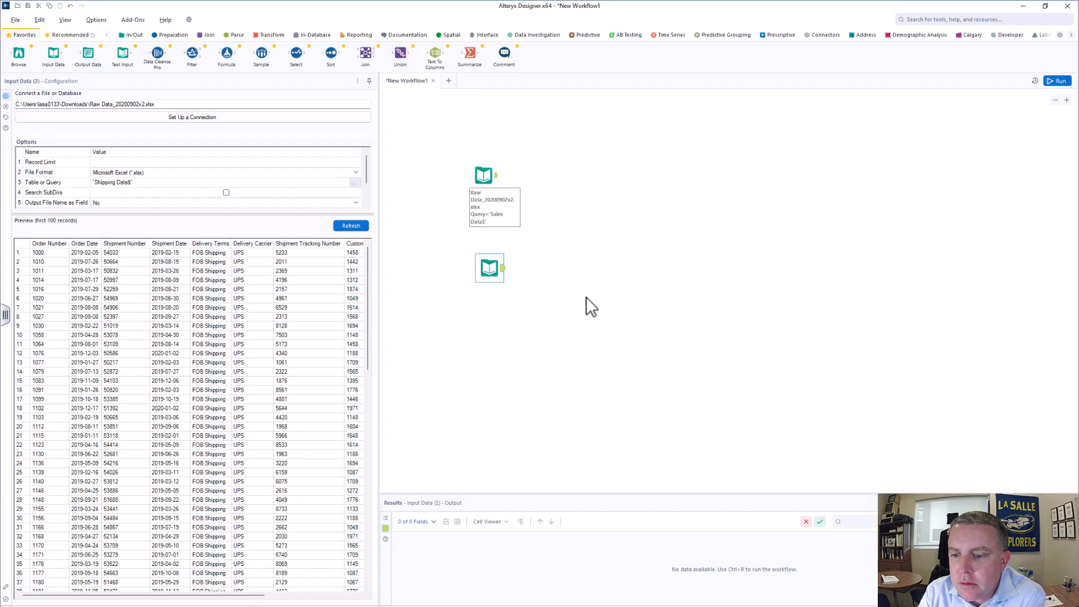
{"action": "left_click", "coordinate": [586, 349]}
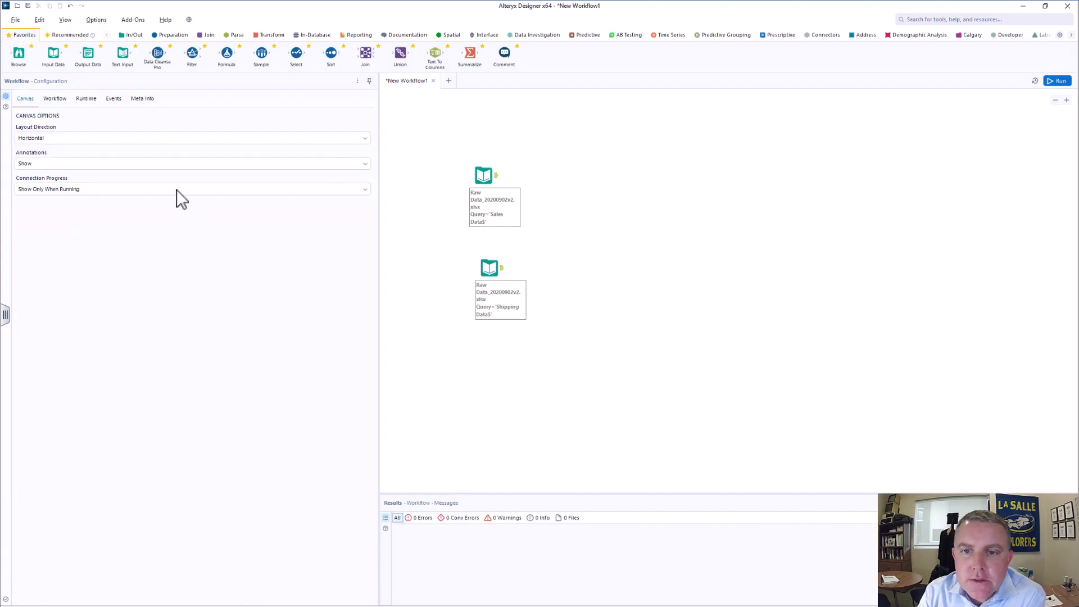
Step: Add a Join tool beside the two inputs, feeding Sales Data into its left anchor and Shipping Data into its right anchor
{"action": "left_click", "coordinate": [207, 35]}
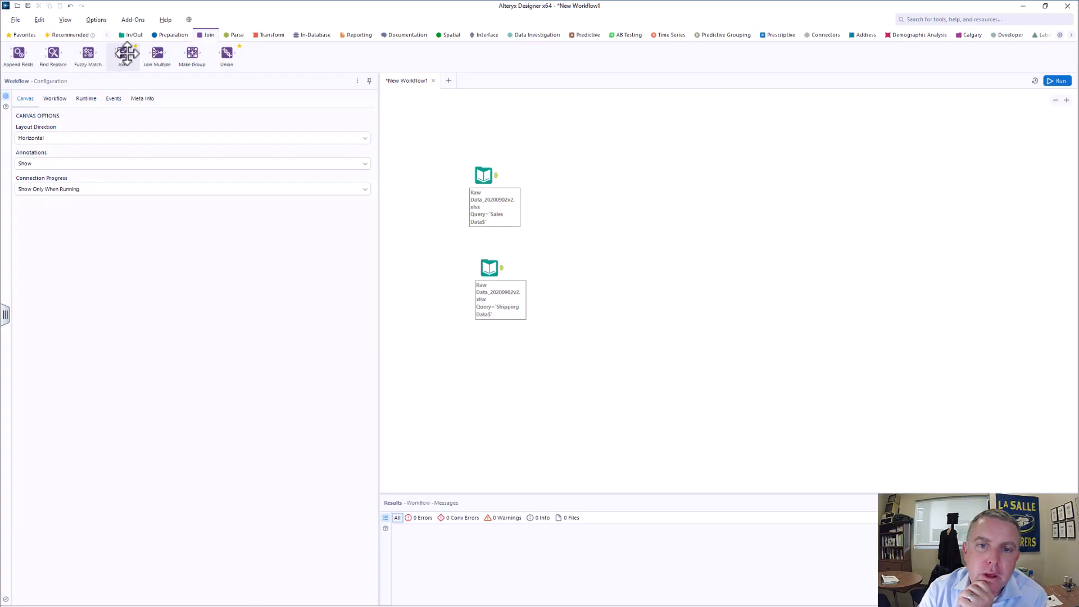
{"action": "left_click_drag", "start_coordinate": [125, 54], "coordinate": [605, 244]}
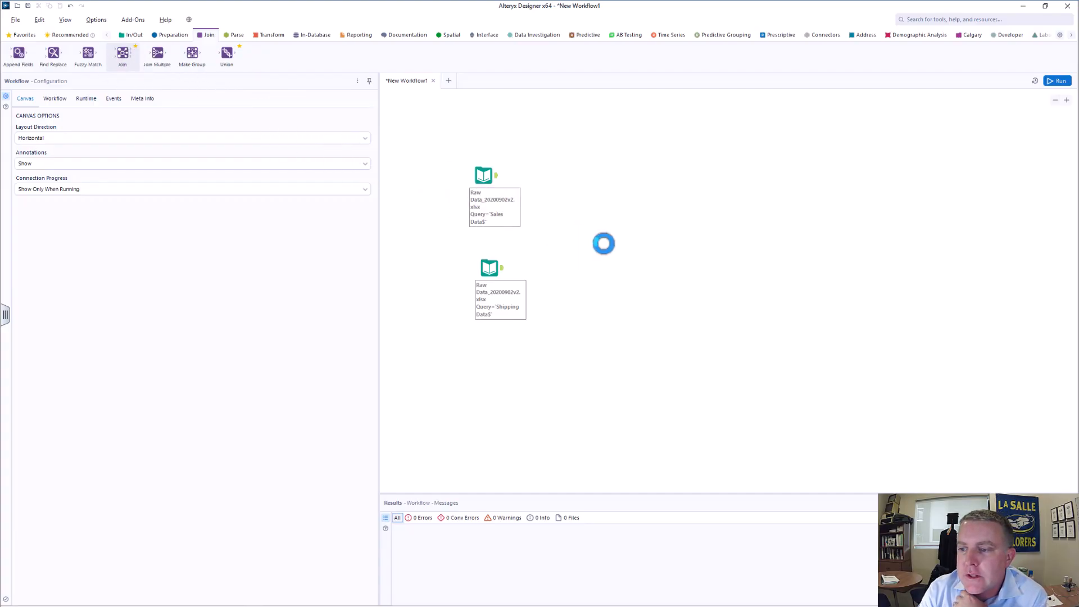
{"action": "left_click", "coordinate": [488, 269]}
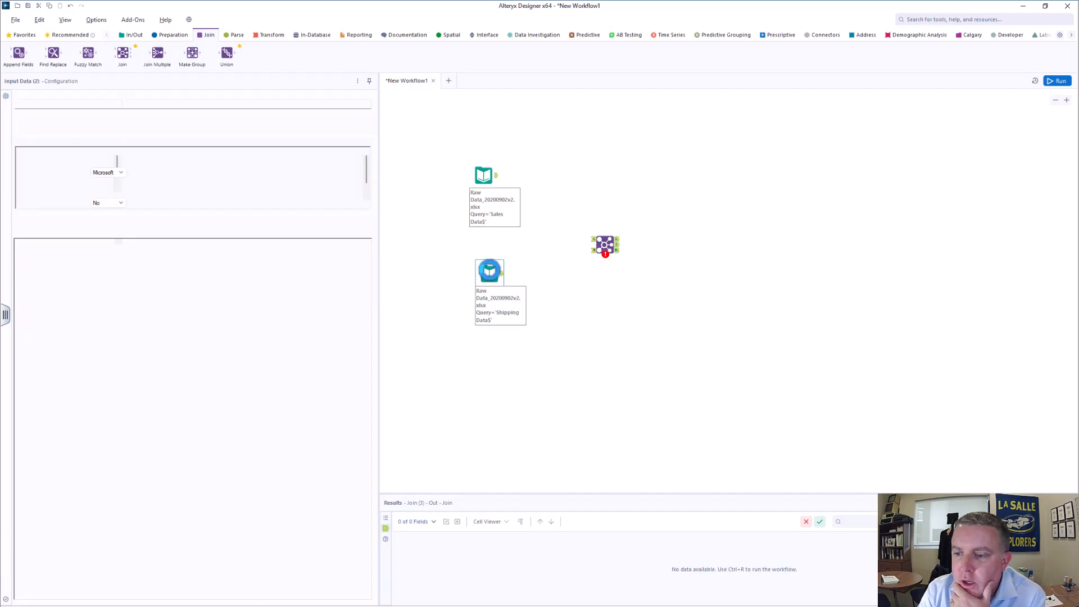
{"action": "left_click_drag", "start_coordinate": [490, 270], "coordinate": [491, 272]}
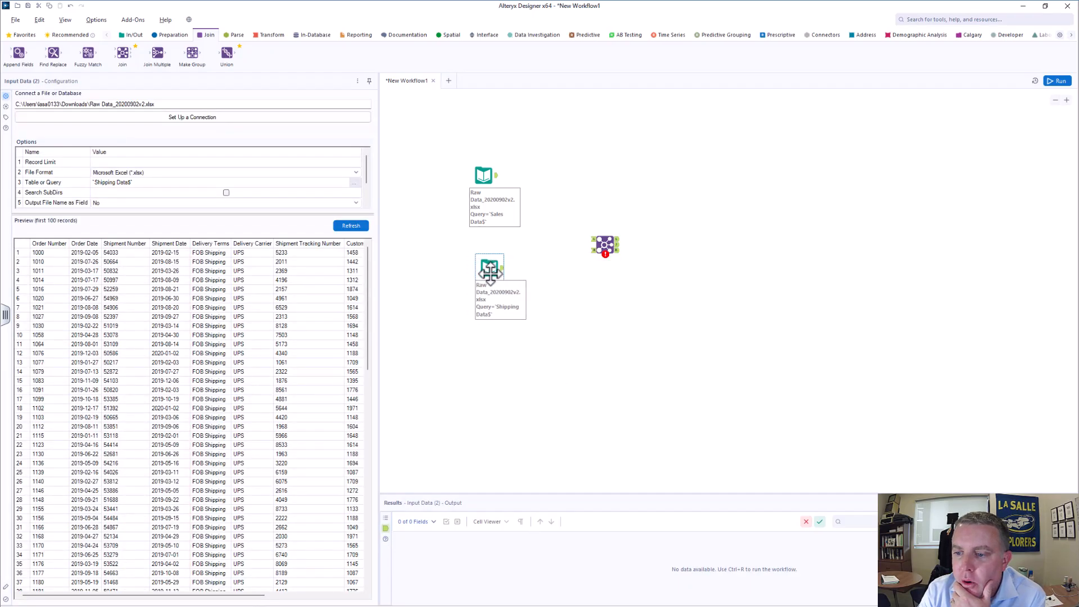
{"action": "left_click", "coordinate": [486, 188]}
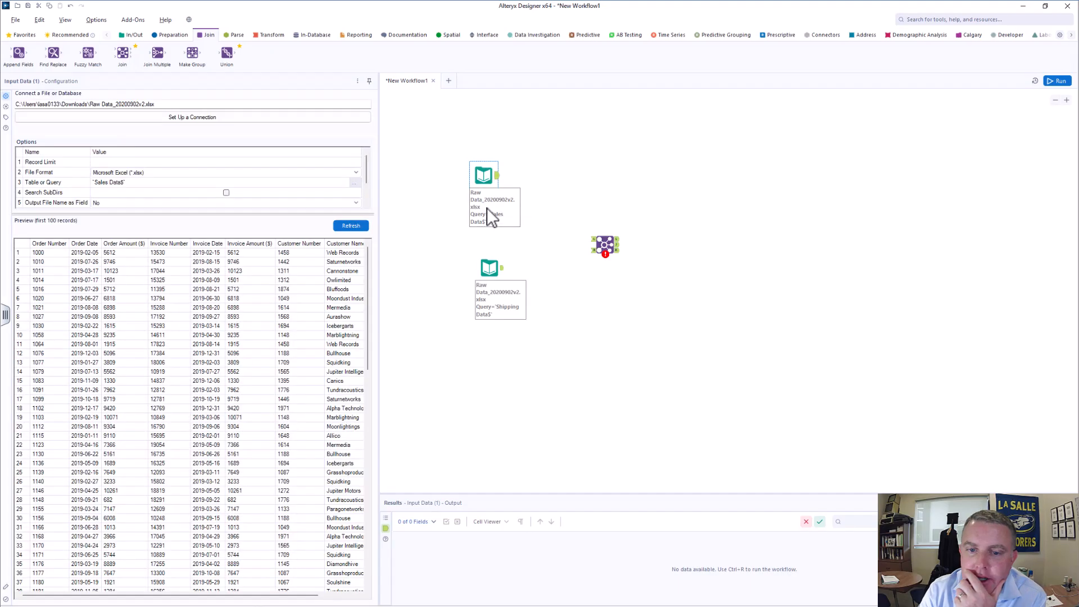
{"action": "left_click", "coordinate": [490, 277]}
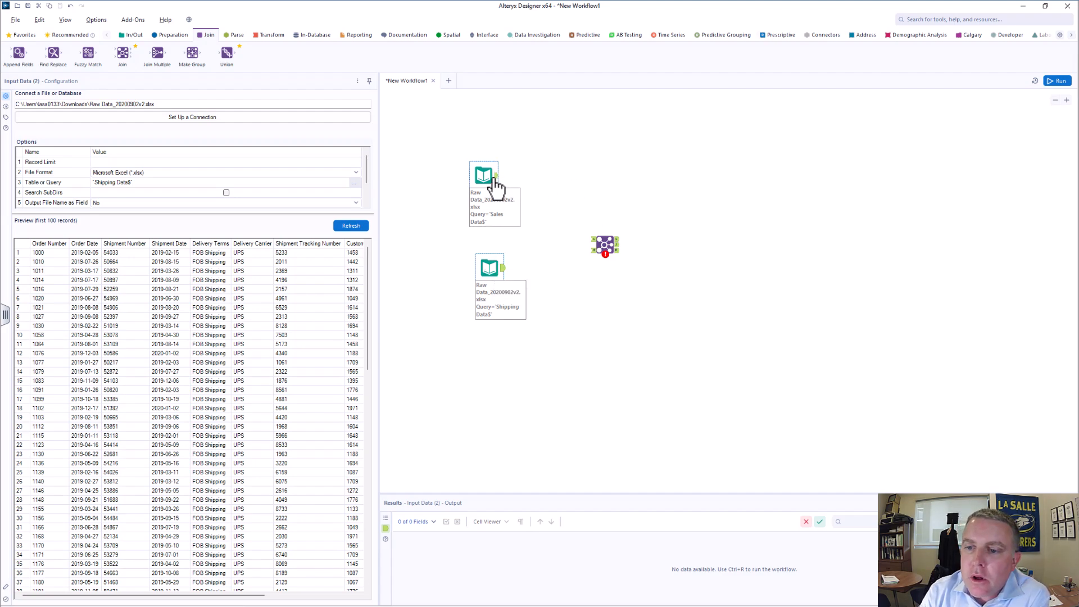
{"action": "left_click_drag", "start_coordinate": [497, 175], "coordinate": [592, 239]}
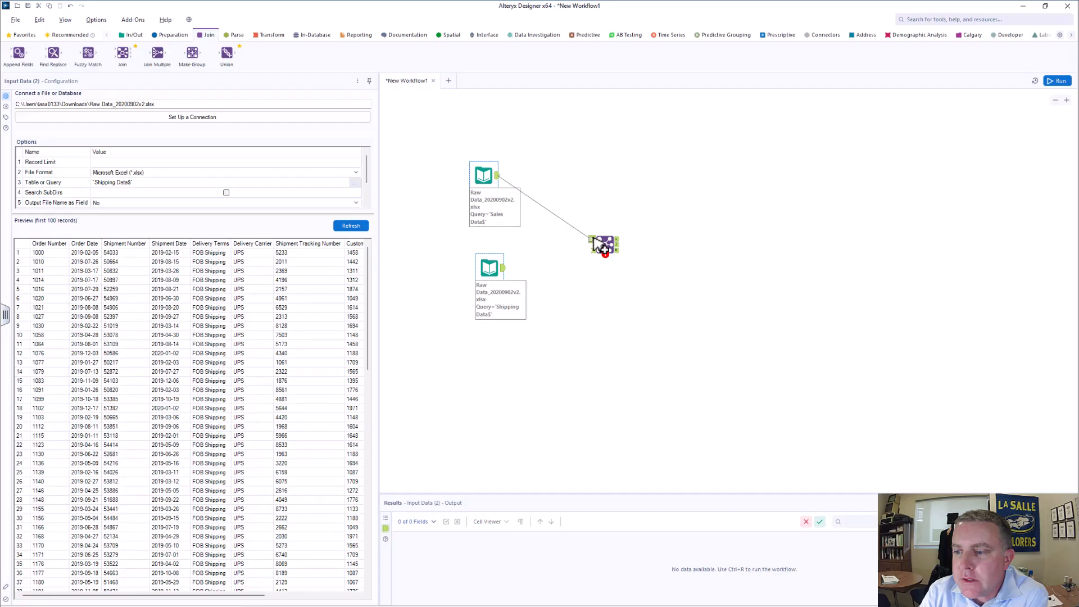
{"action": "left_click_drag", "start_coordinate": [594, 237], "coordinate": [593, 239]}
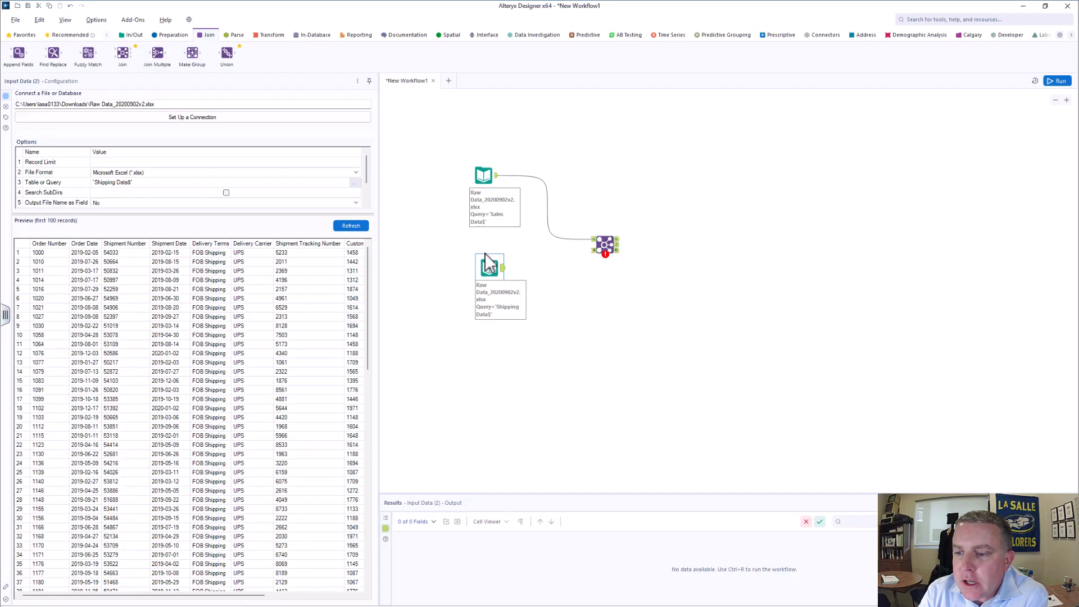
{"action": "left_click_drag", "start_coordinate": [502, 268], "coordinate": [595, 265]}
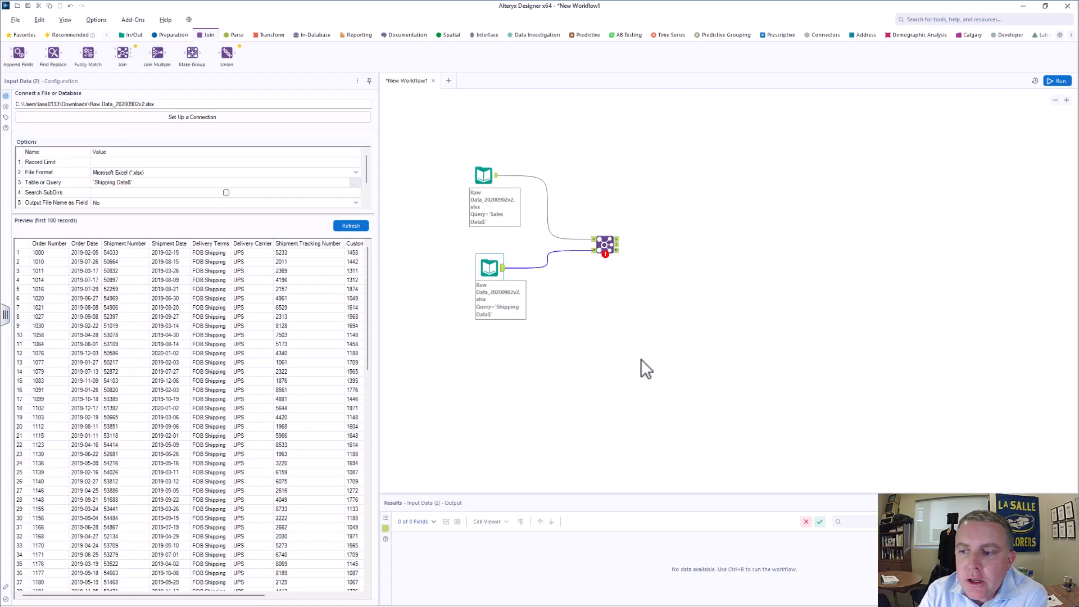
Step: Configure the Join tool to match both inputs by the Order Number field
{"action": "left_click", "coordinate": [606, 246]}
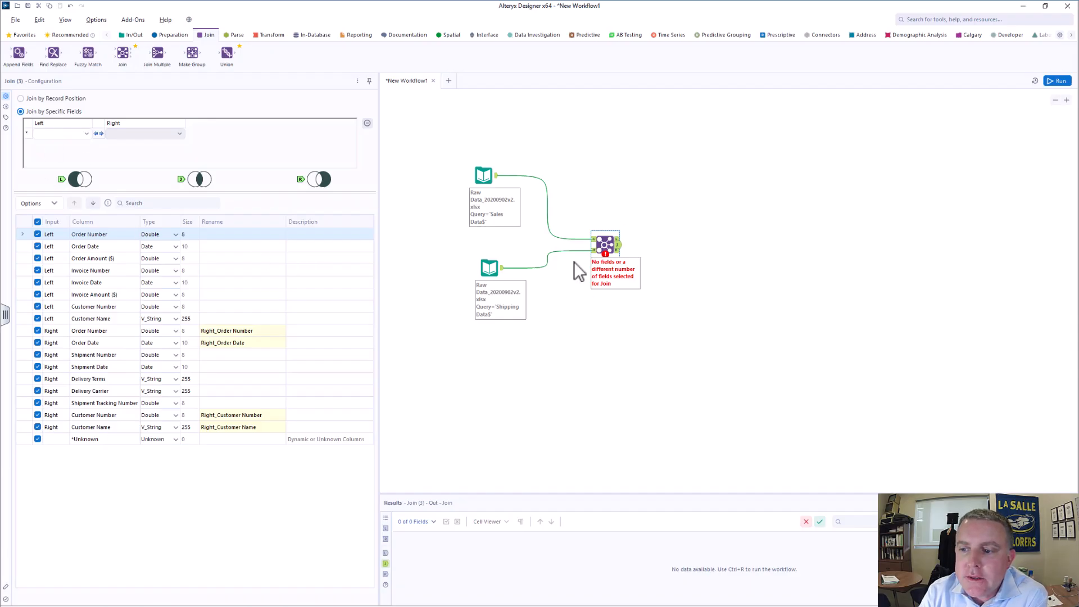
{"action": "left_click", "coordinate": [45, 135]}
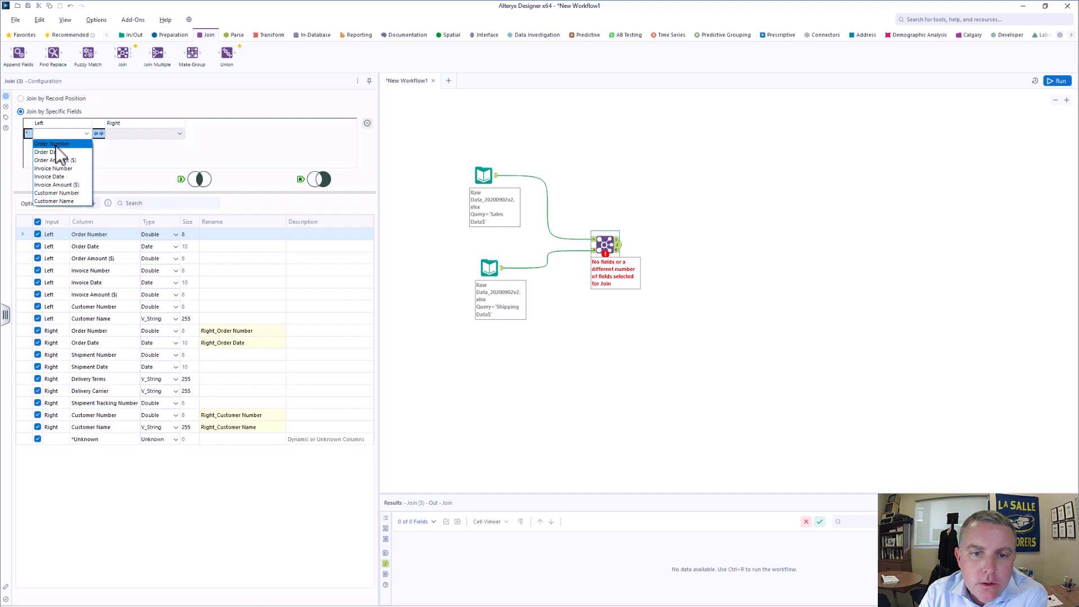
{"action": "left_click", "coordinate": [55, 144]}
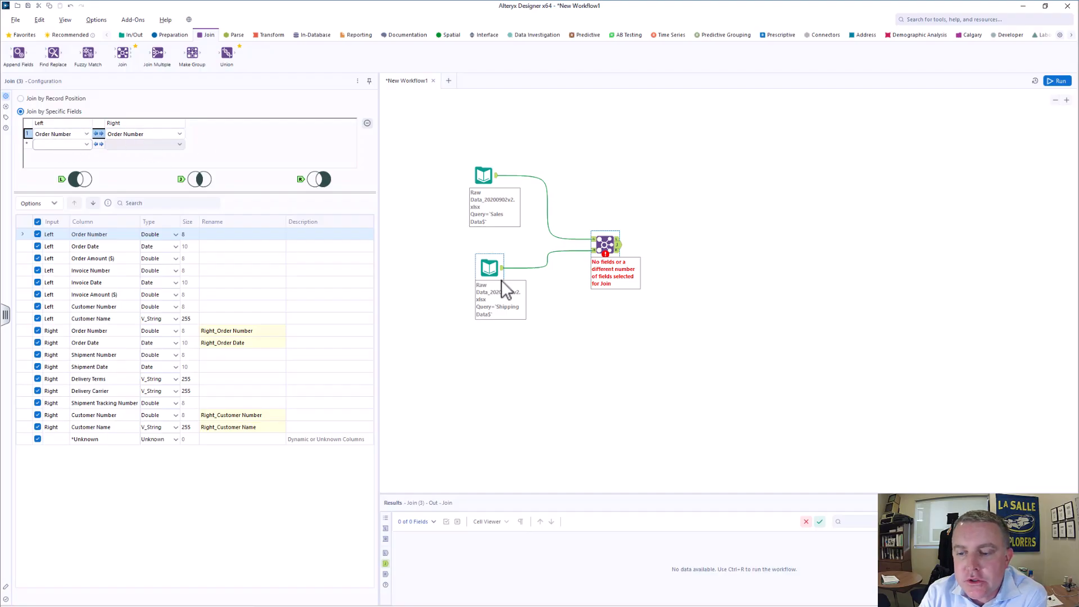
Step: Add Customer Number as a second join field and exclude the Unknown column plus the right input's Order Number, Order Date, Customer Number and Customer Name
{"action": "left_click", "coordinate": [60, 145]}
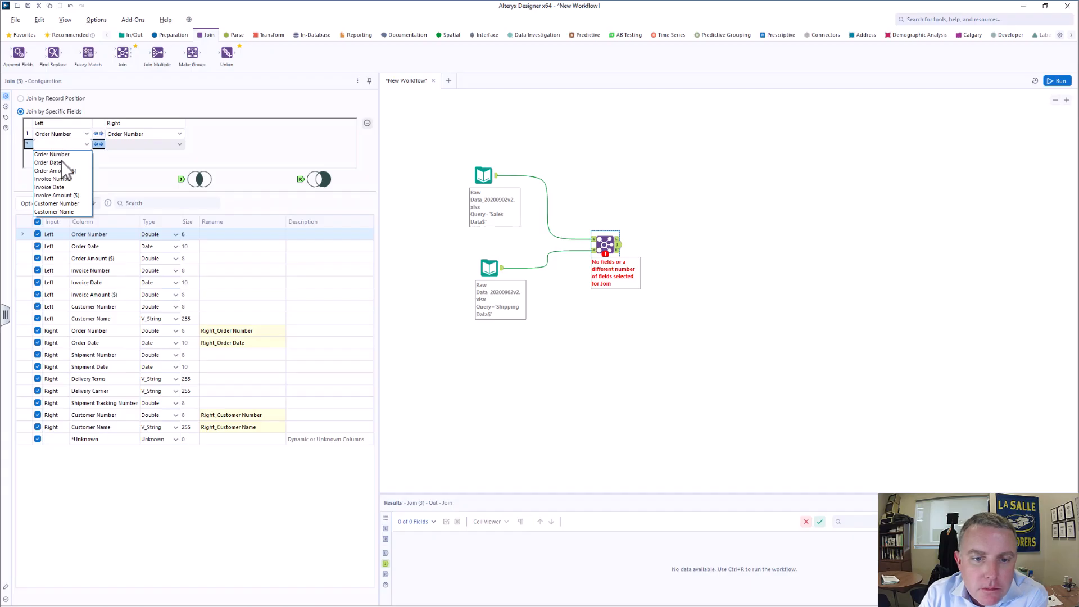
{"action": "left_click", "coordinate": [55, 206]}
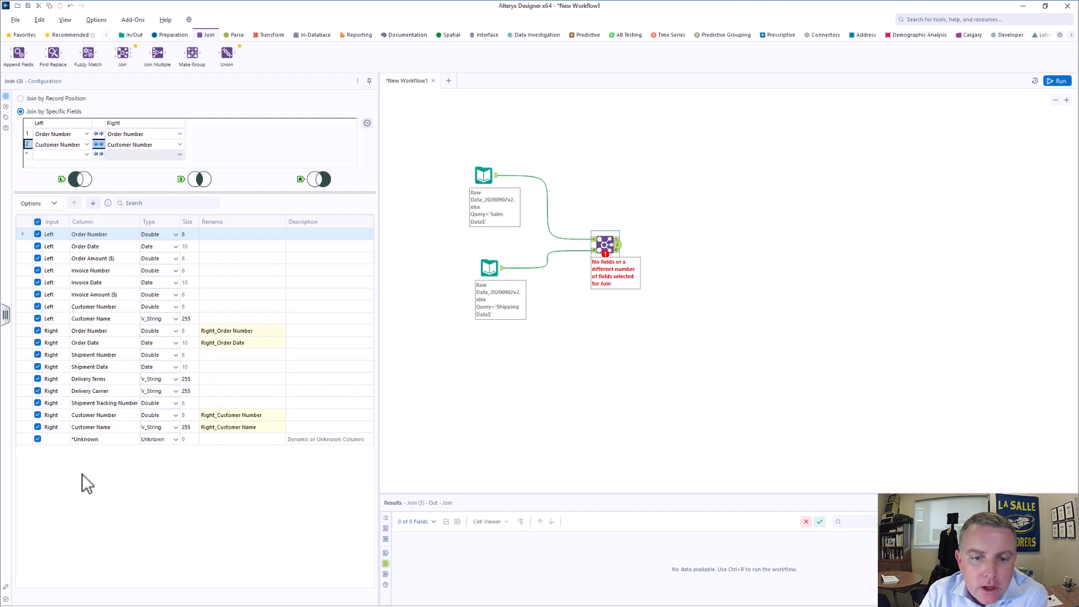
{"action": "left_click", "coordinate": [39, 438]}
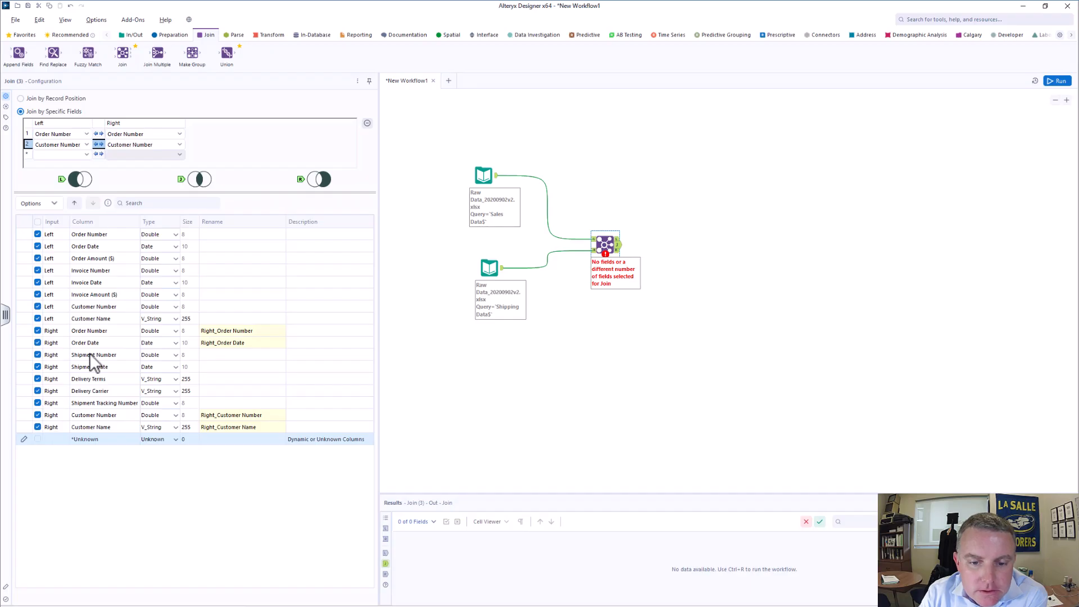
{"action": "left_click", "coordinate": [38, 331]}
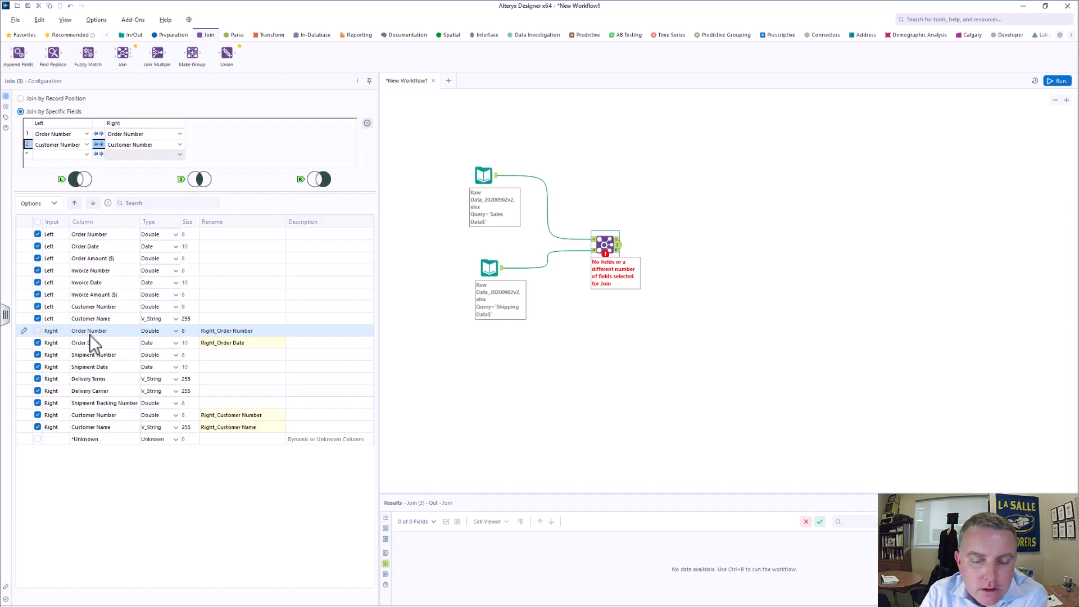
{"action": "left_click", "coordinate": [38, 343]}
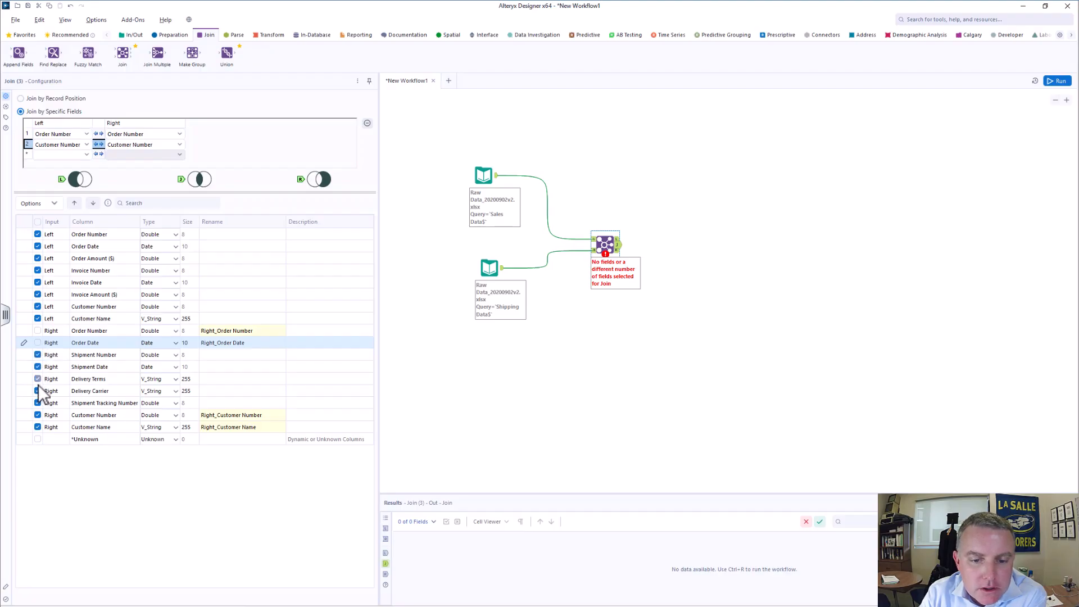
{"action": "left_click", "coordinate": [39, 416]}
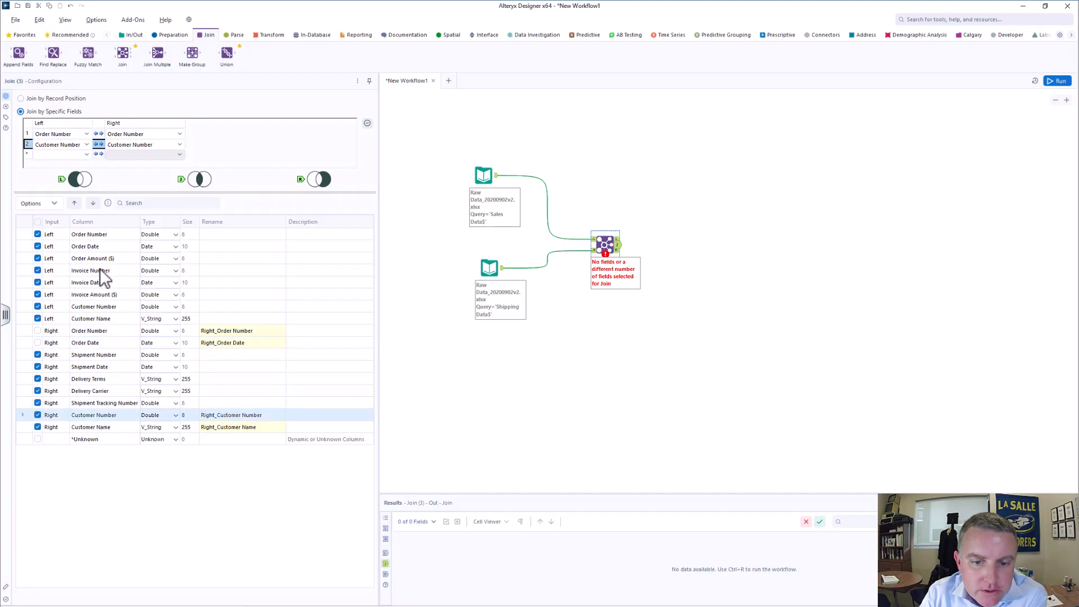
{"action": "left_click", "coordinate": [38, 427]}
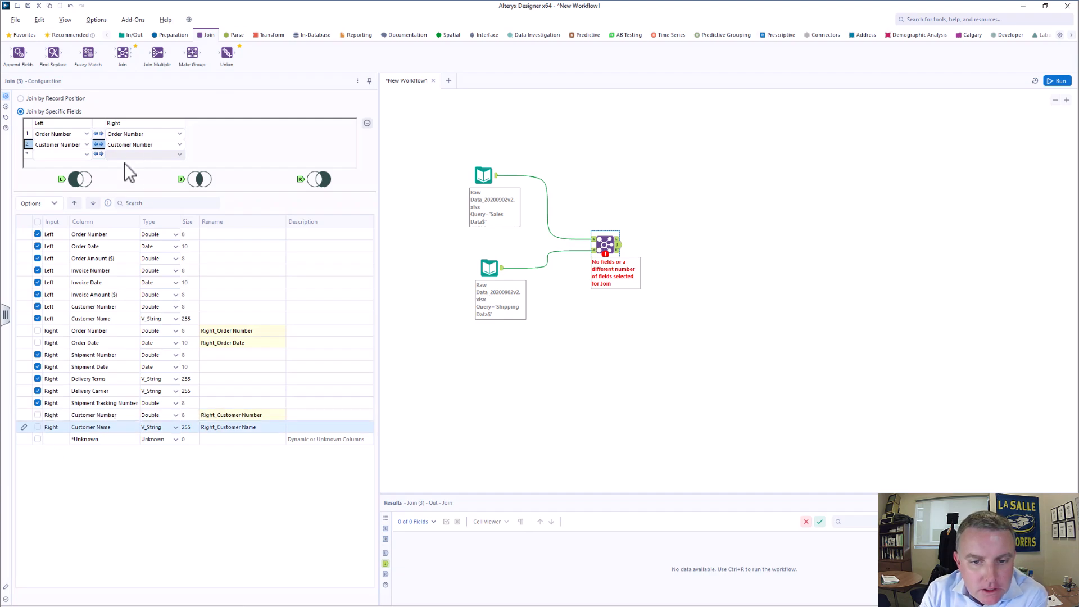
Step: Change the left input's Order Number, Invoice Number, Customer Number and Customer Name columns to the String type
{"action": "left_click", "coordinate": [154, 233]}
{"action": "left_click", "coordinate": [157, 235]}
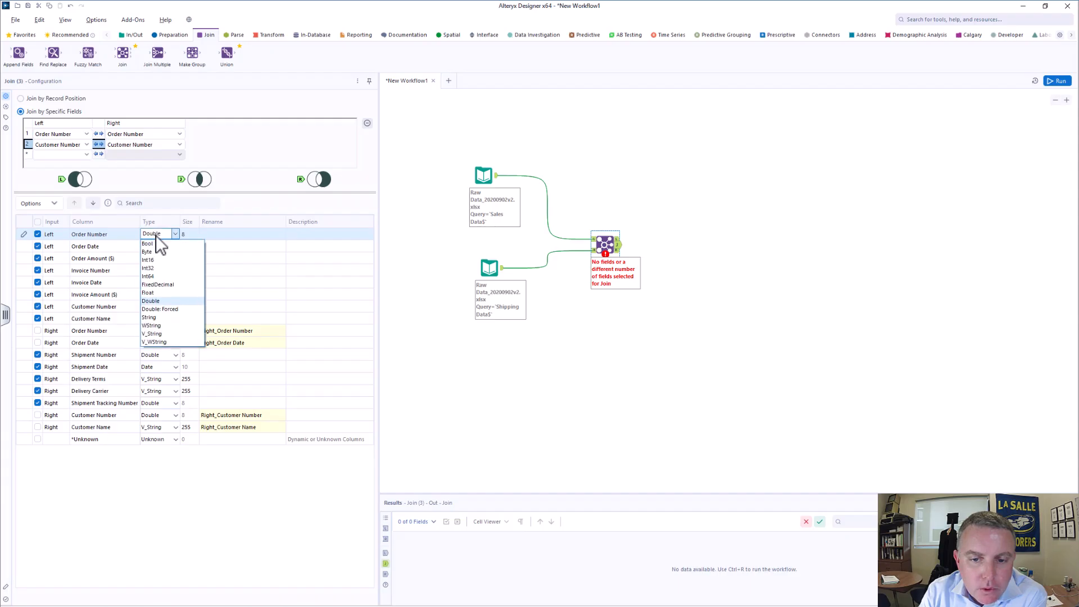
{"action": "left_click", "coordinate": [158, 319]}
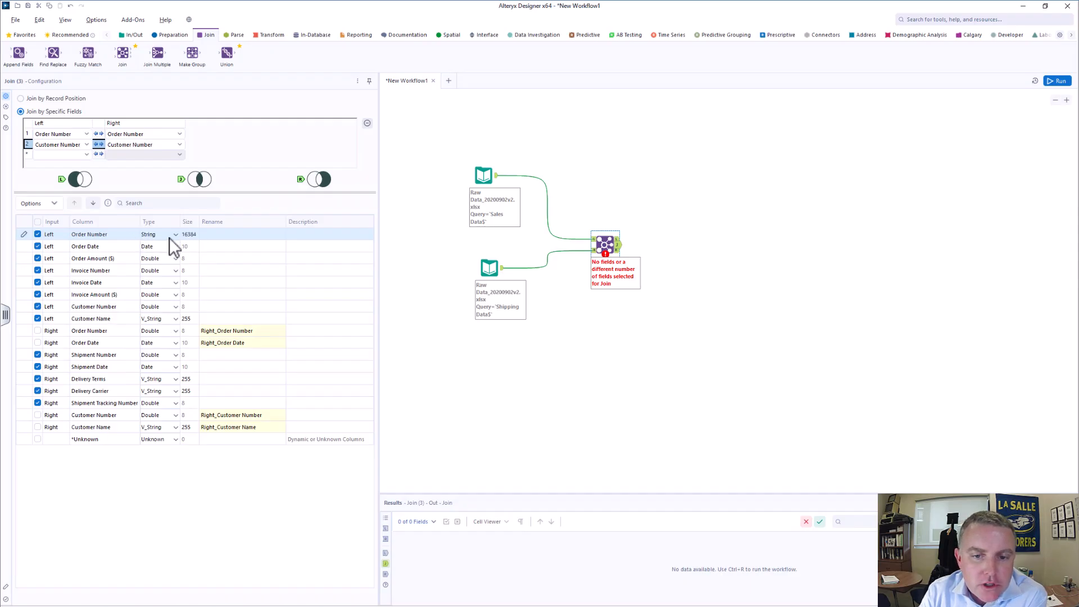
{"action": "left_click", "coordinate": [150, 270]}
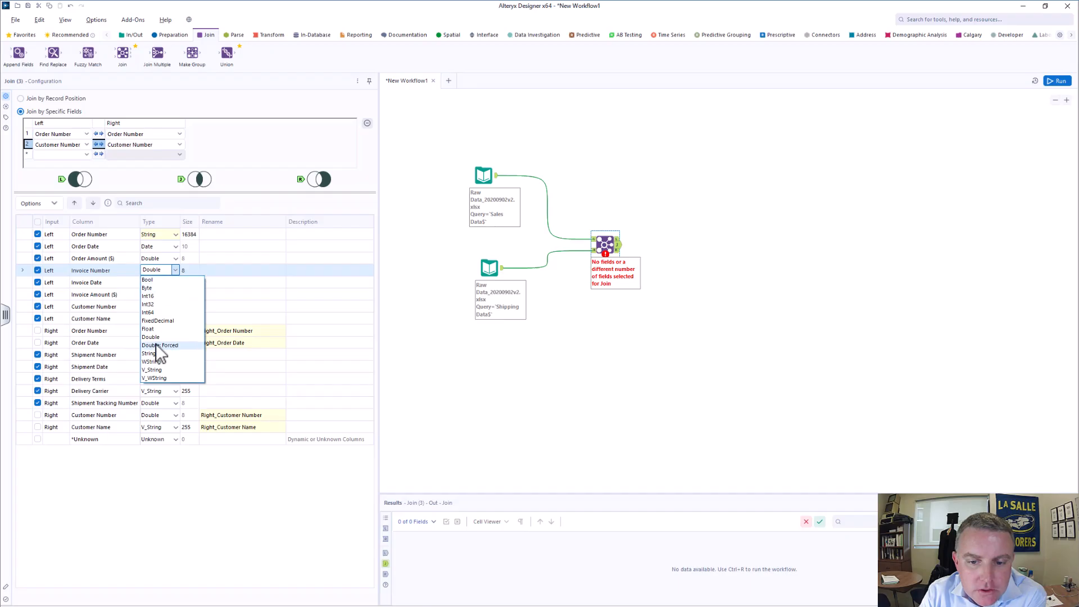
{"action": "left_click", "coordinate": [149, 354]}
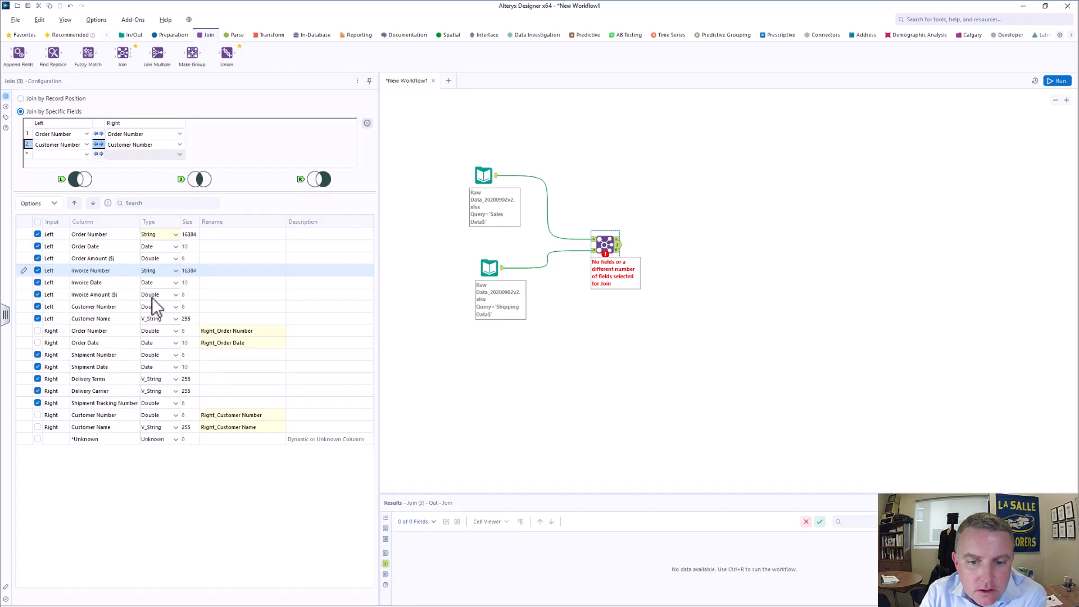
{"action": "left_click", "coordinate": [152, 306]}
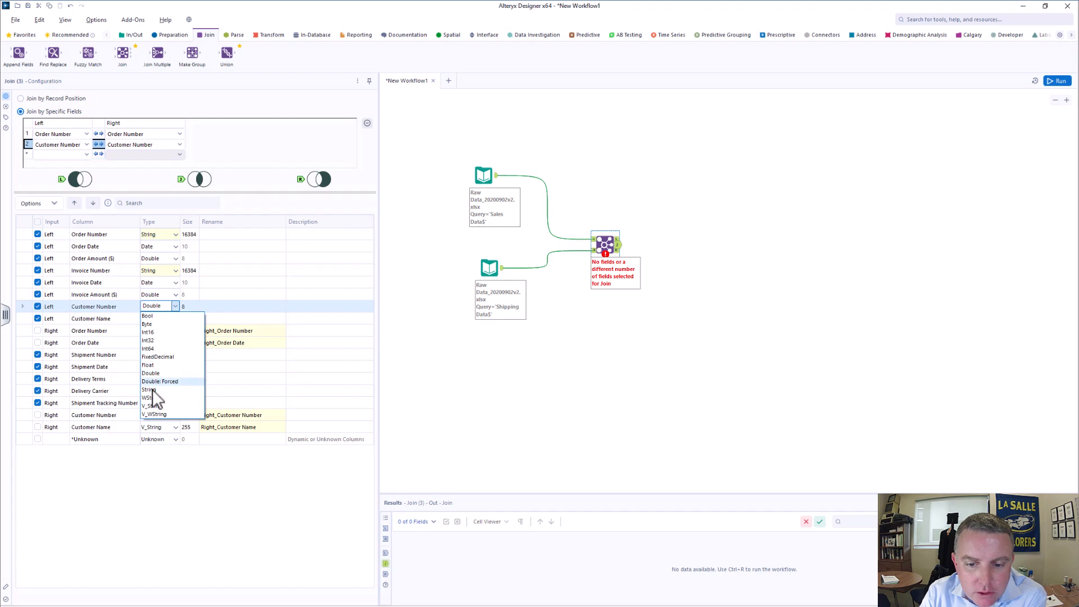
{"action": "left_click", "coordinate": [150, 389]}
{"action": "left_click", "coordinate": [155, 322]}
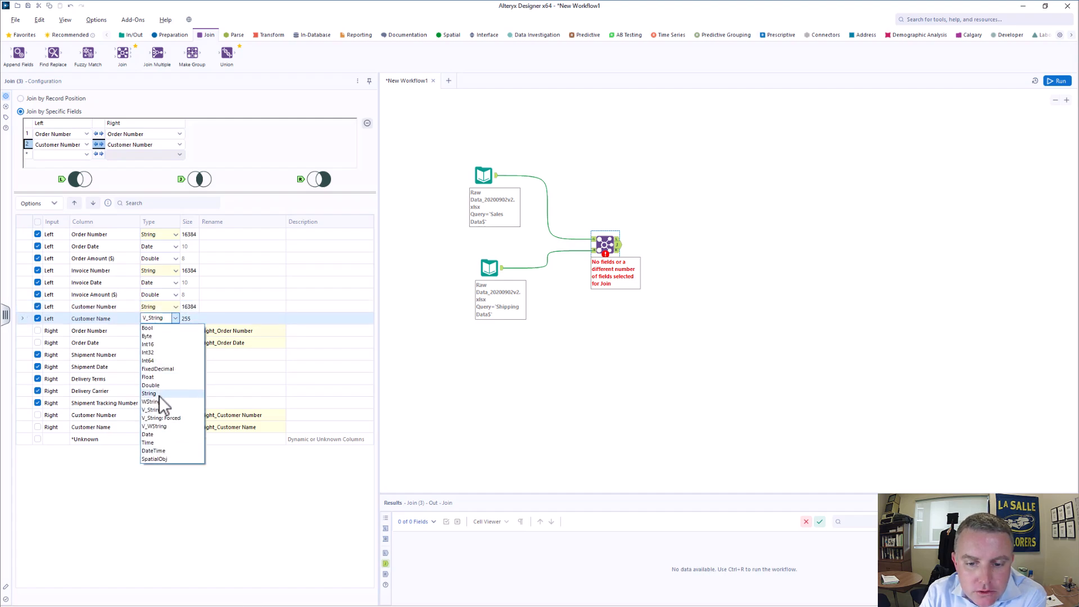
{"action": "left_click", "coordinate": [160, 393]}
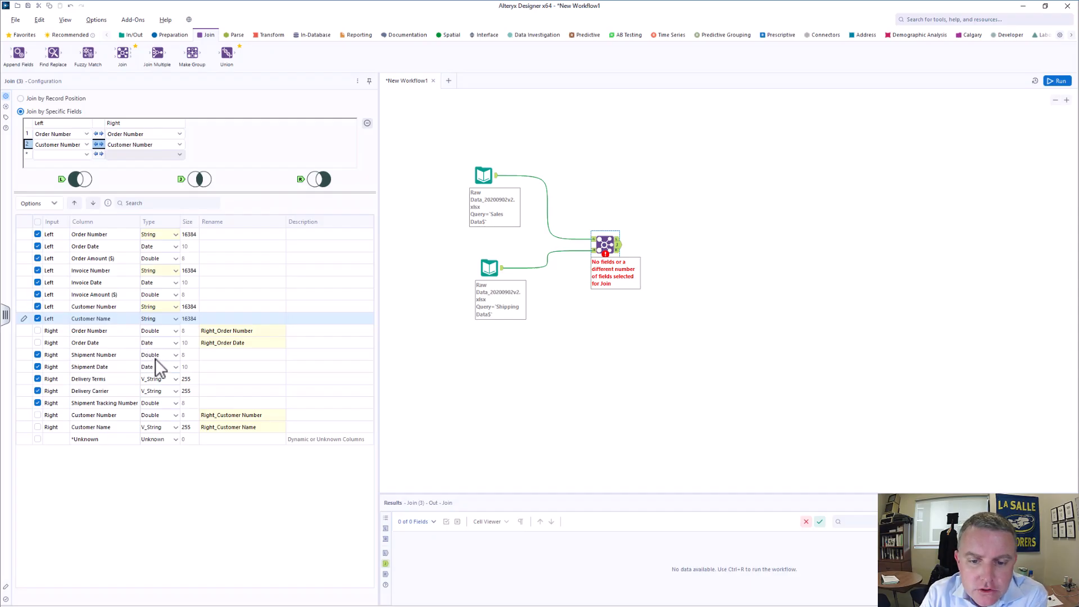
Step: Change the right input's Order Number, Shipment Number, Delivery Terms and Delivery Carrier columns to the String type
{"action": "left_click", "coordinate": [153, 332]}
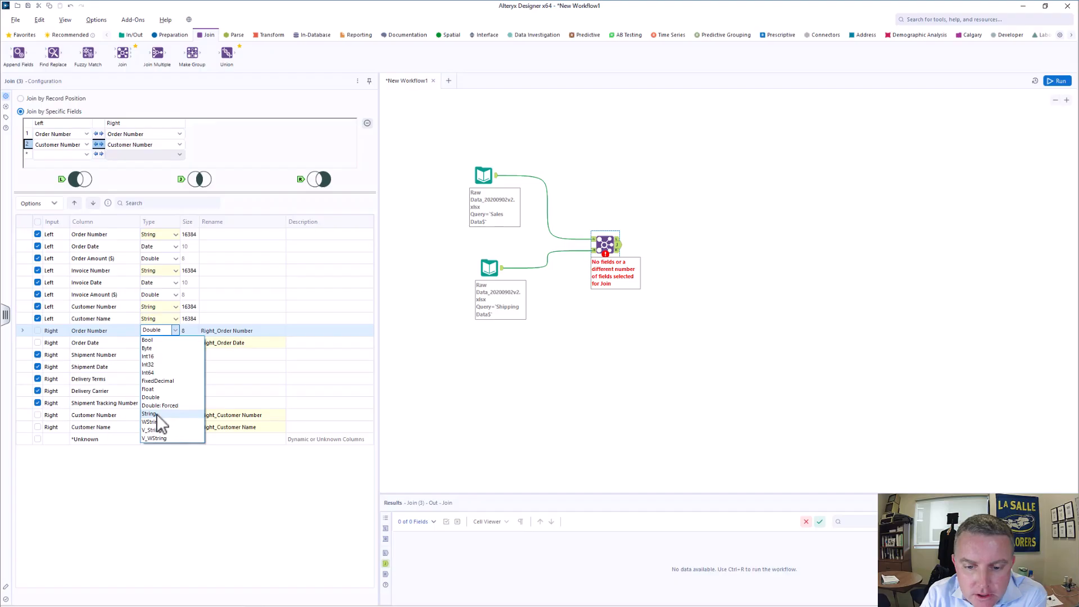
{"action": "left_click", "coordinate": [149, 414]}
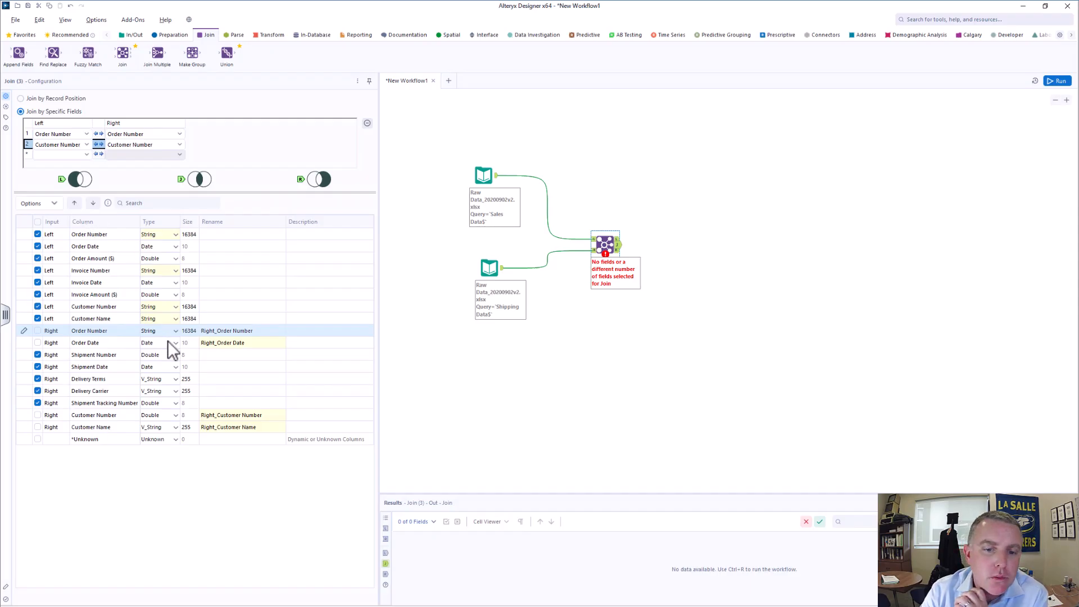
{"action": "left_click", "coordinate": [160, 357]}
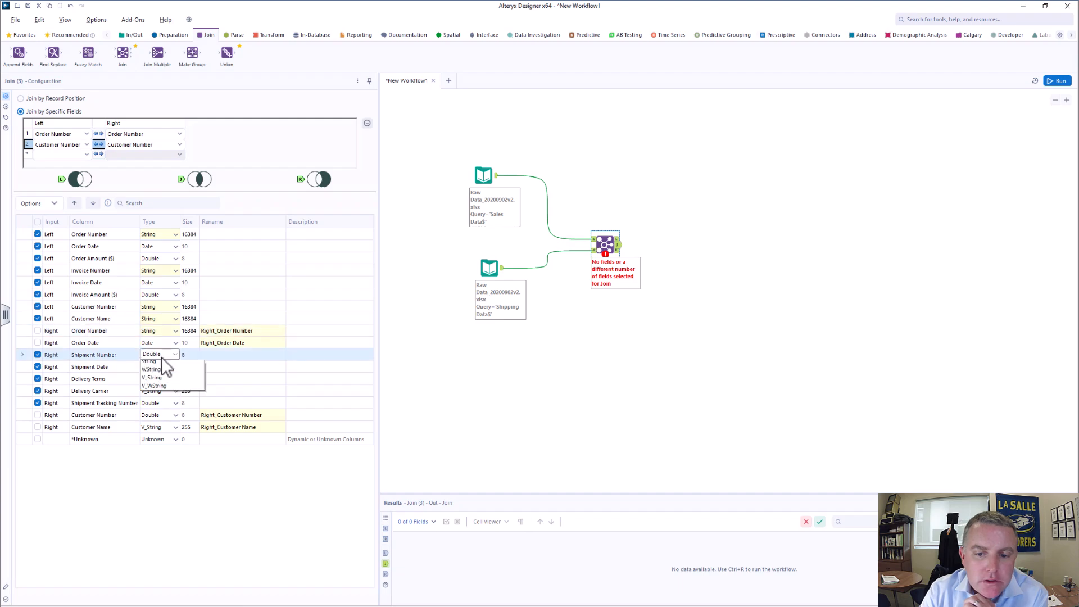
{"action": "left_click", "coordinate": [163, 437]}
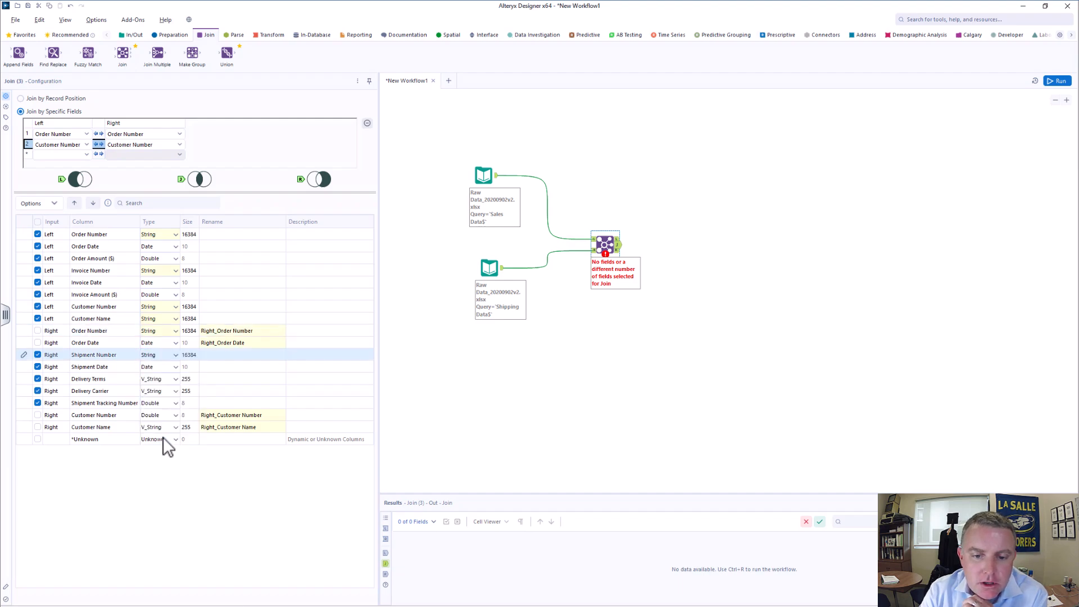
{"action": "left_click", "coordinate": [150, 380]}
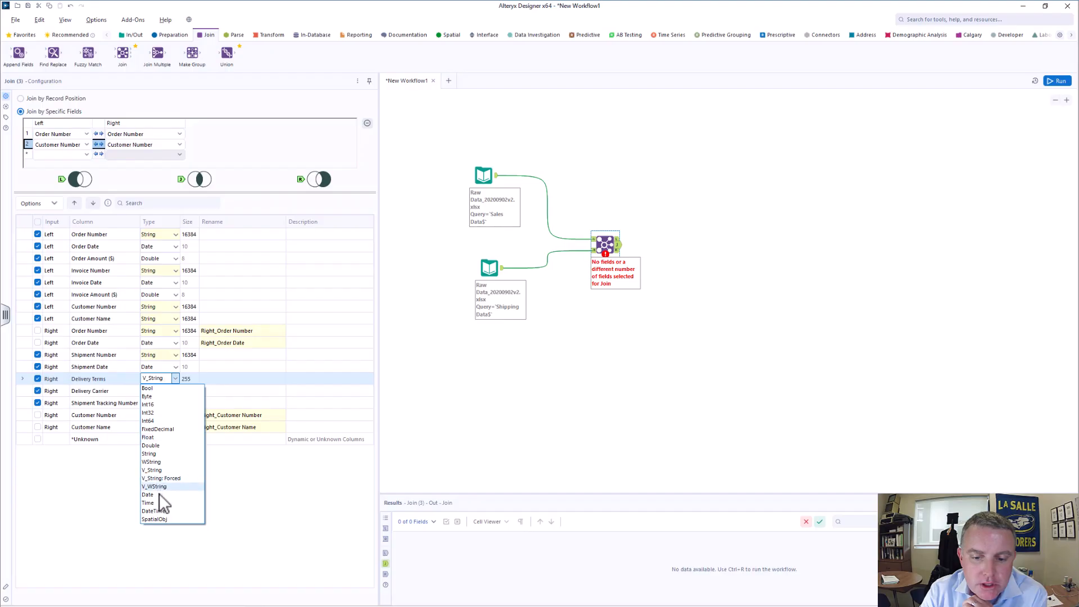
{"action": "left_click", "coordinate": [154, 447]}
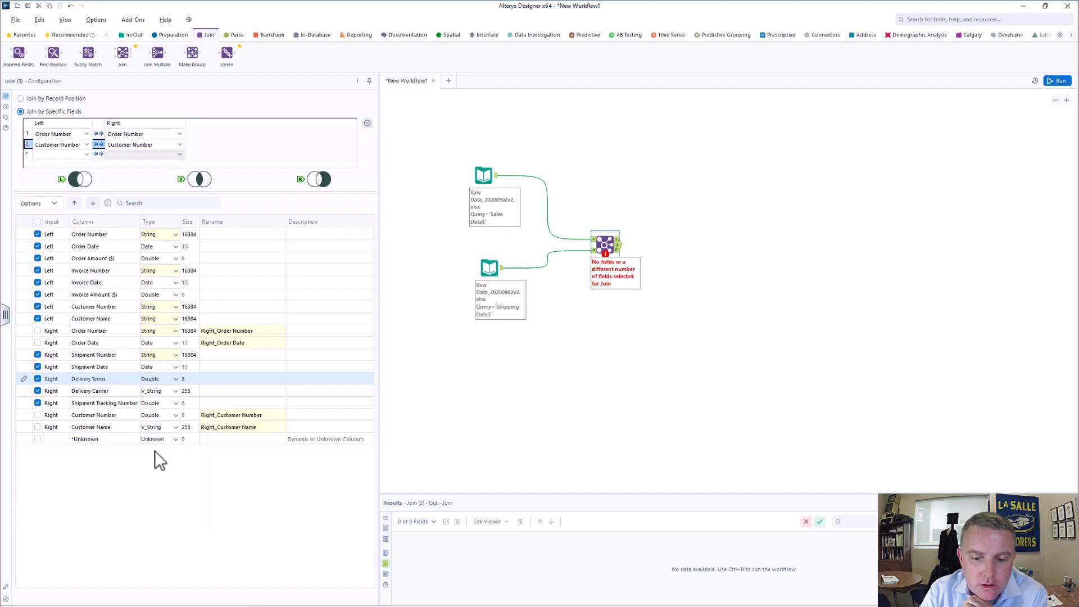
{"action": "left_click", "coordinate": [156, 379]}
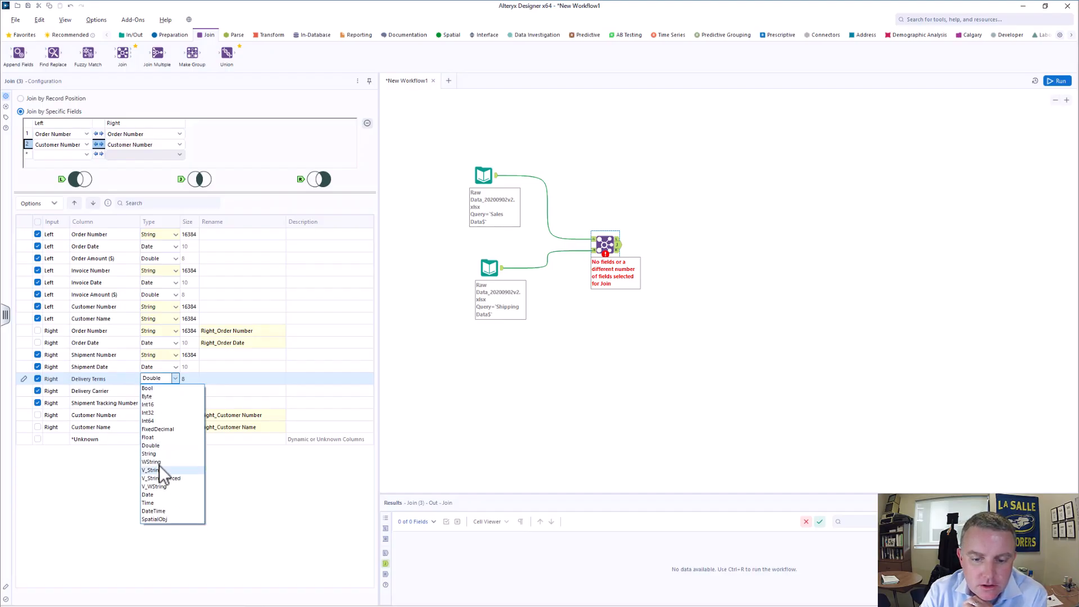
{"action": "left_click", "coordinate": [160, 455]}
{"action": "left_click", "coordinate": [154, 392]}
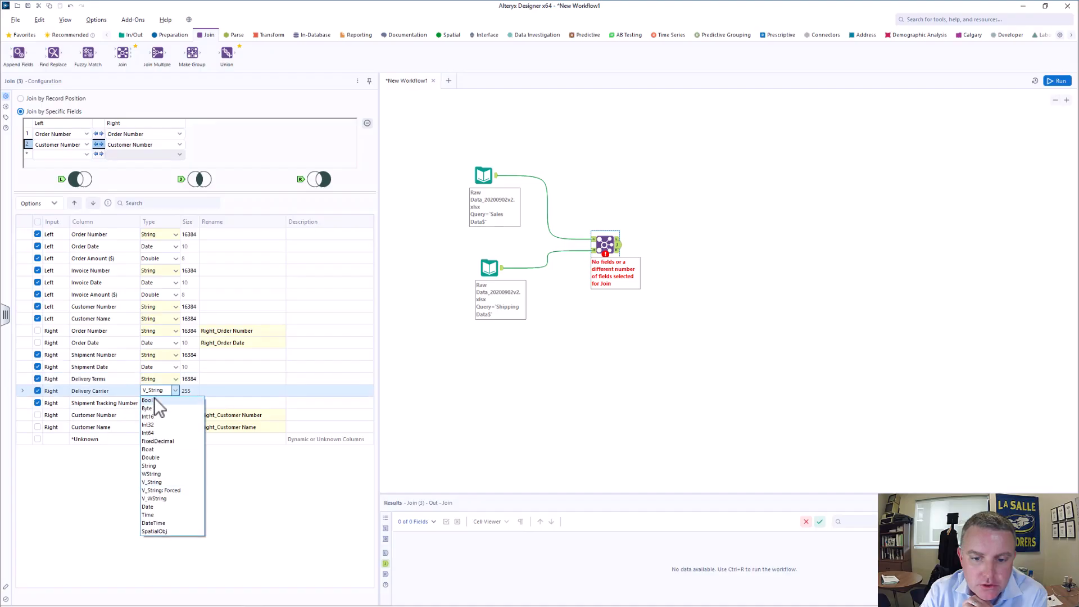
{"action": "left_click", "coordinate": [160, 465]}
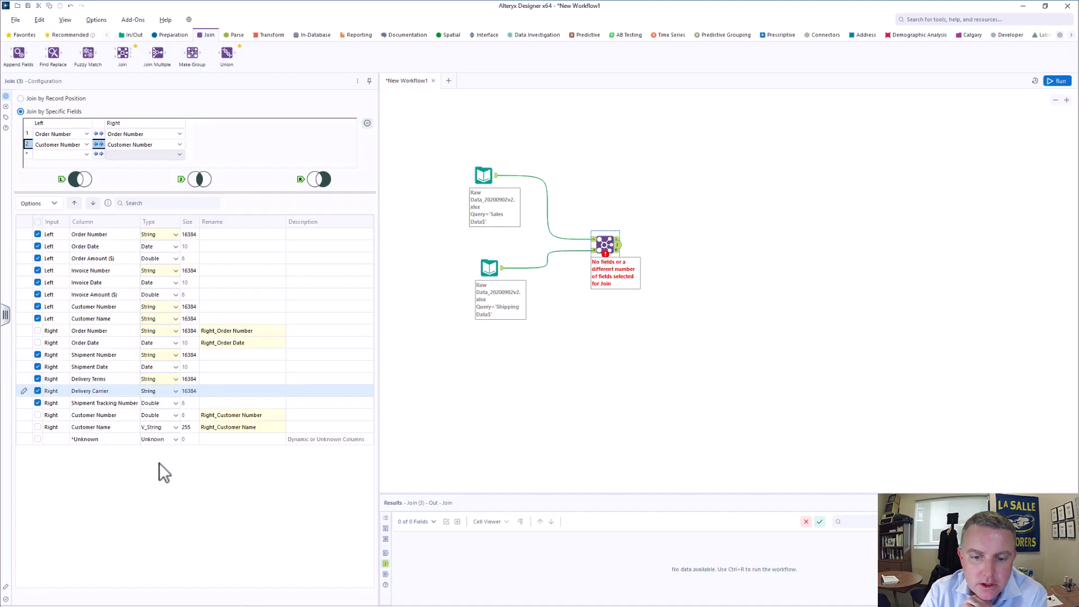
Step: Change the right input's Shipment Tracking Number, Customer Number and Customer Name columns to the String type
{"action": "left_click", "coordinate": [153, 405]}
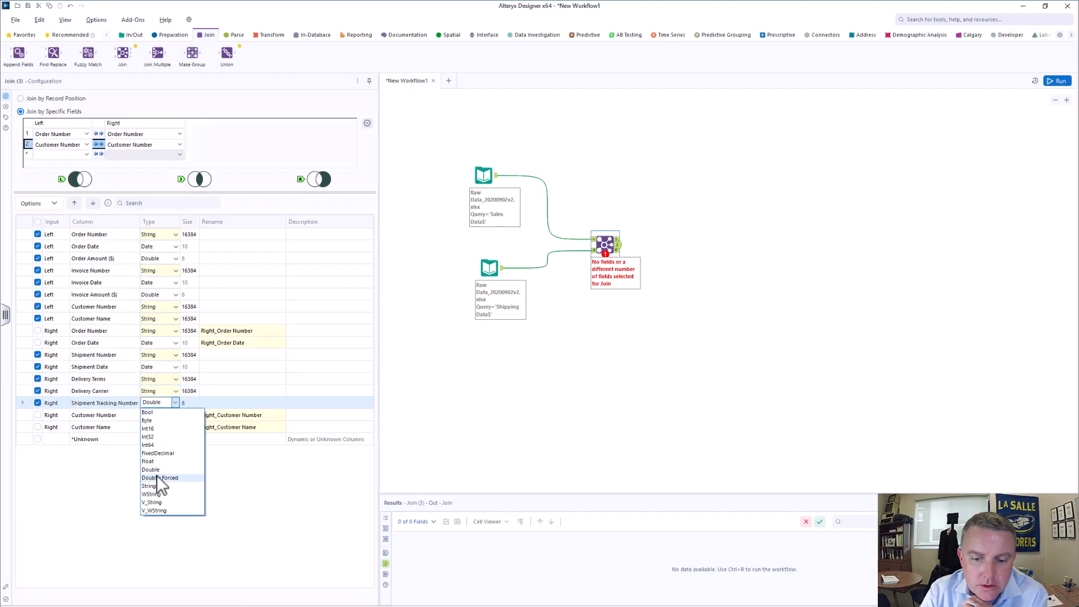
{"action": "left_click", "coordinate": [155, 485]}
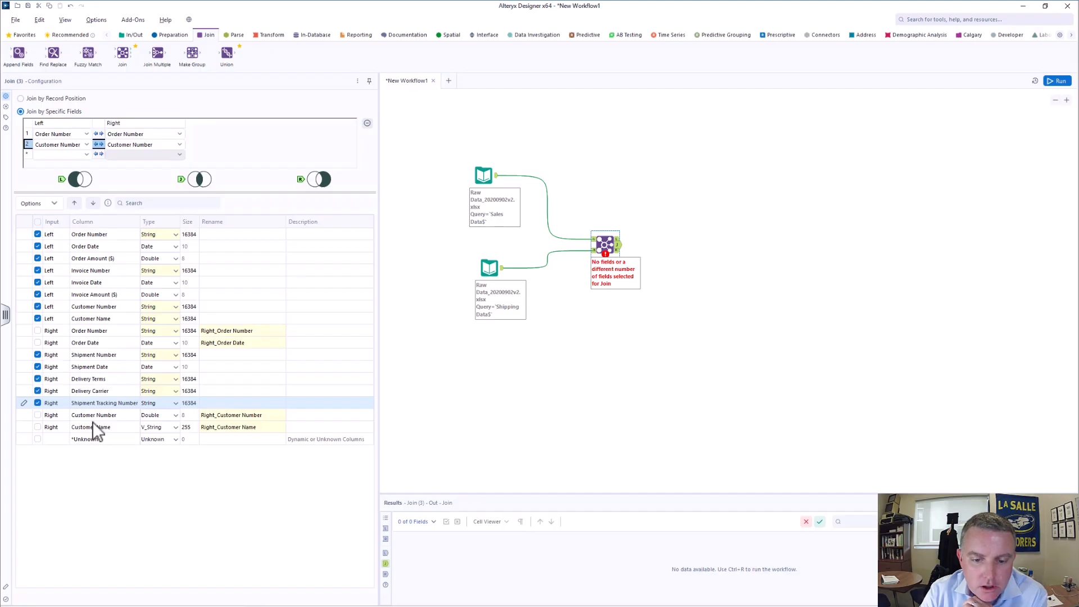
{"action": "left_click", "coordinate": [150, 416]}
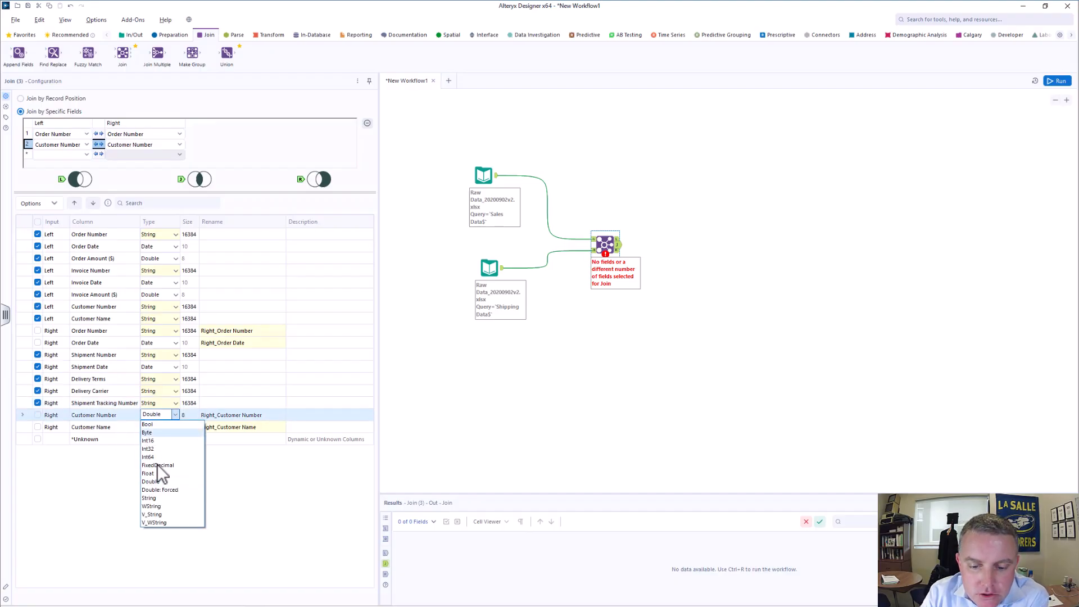
{"action": "left_click", "coordinate": [150, 497]}
{"action": "left_click", "coordinate": [150, 428]}
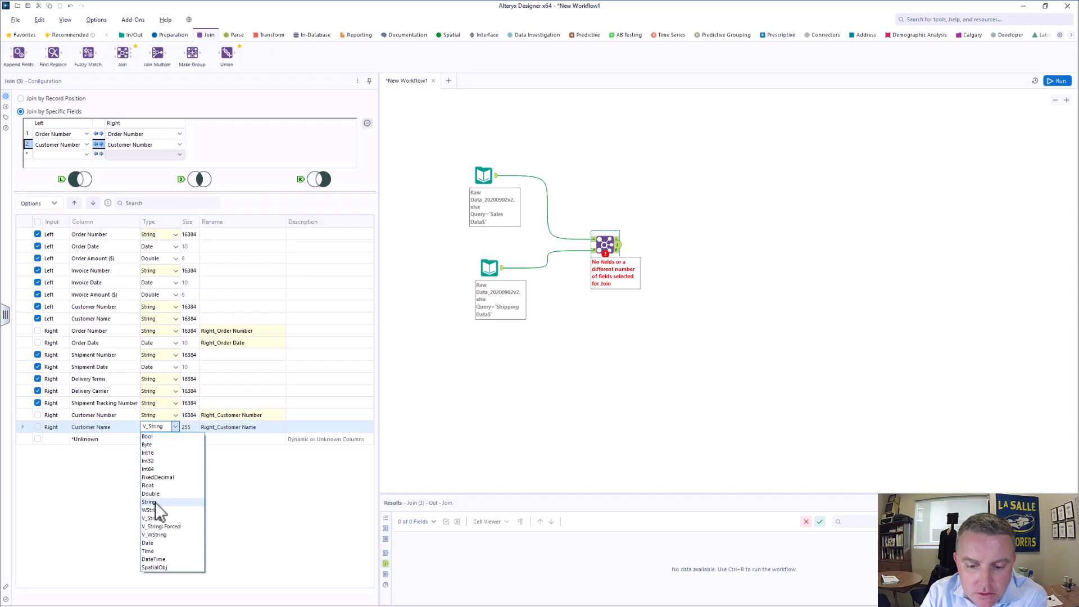
{"action": "left_click", "coordinate": [156, 501]}
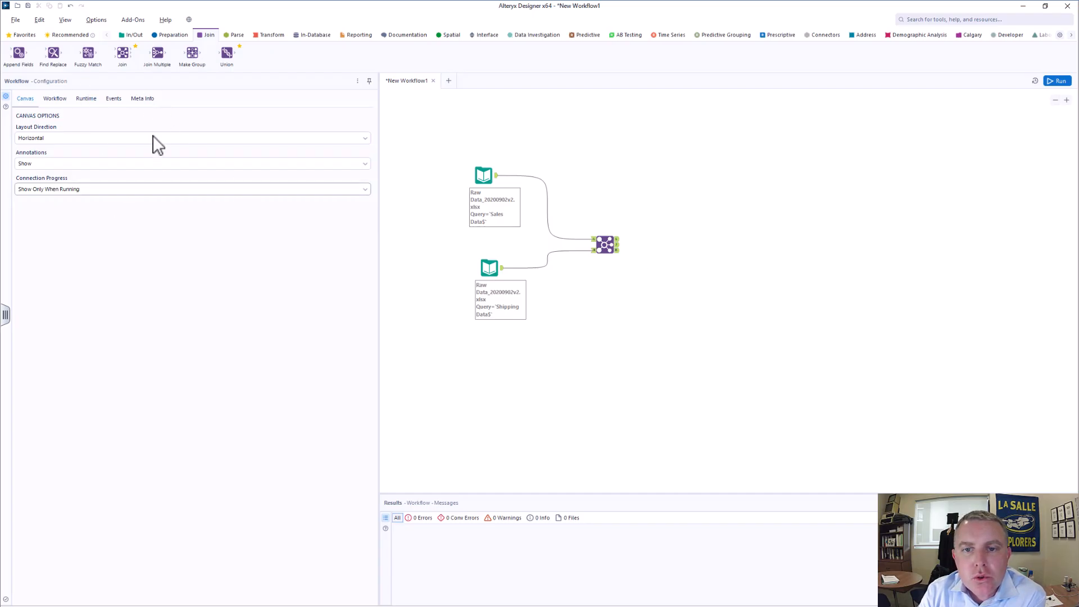
Step: Add a Union tool fed by the Join tool's left and joined outputs, and connect an Output Data tool after it
{"action": "left_click_drag", "start_coordinate": [227, 52], "coordinate": [681, 242]}
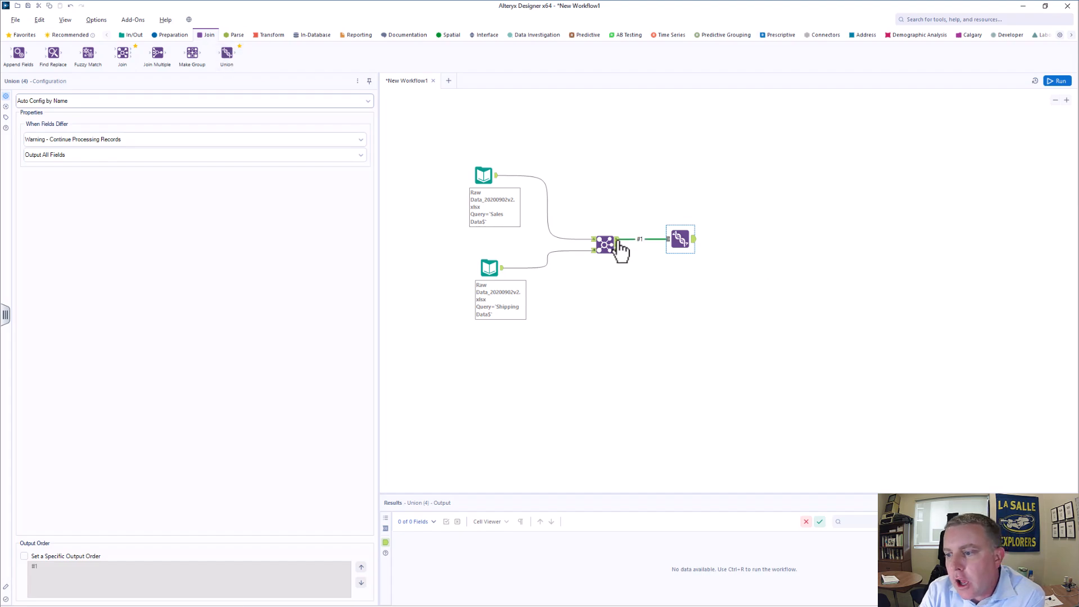
{"action": "left_click_drag", "start_coordinate": [626, 247], "coordinate": [676, 250]}
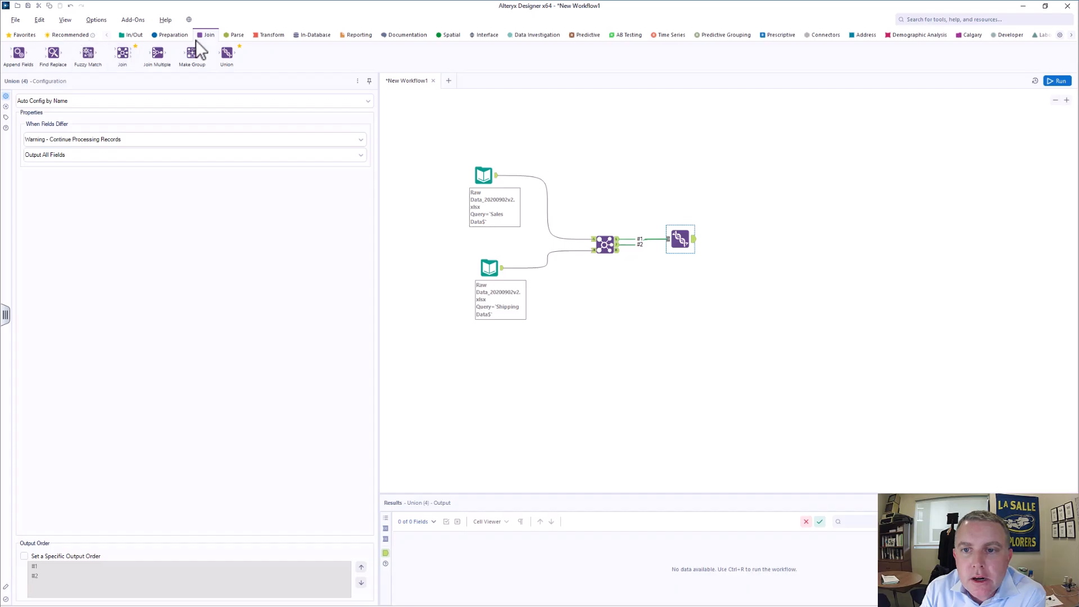
{"action": "left_click", "coordinate": [132, 35]}
{"action": "left_click_drag", "start_coordinate": [226, 52], "coordinate": [757, 241]}
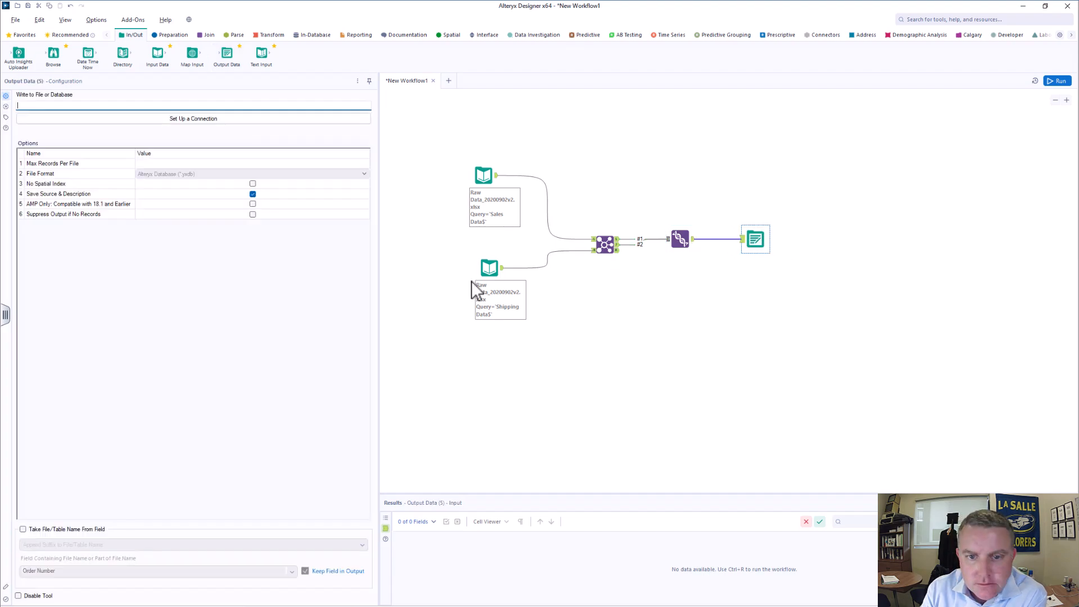
Step: Set the Output Data tool to write a Microsoft Excel file named MergedDatav4 in Downloads, using Sheet1
{"action": "left_click", "coordinate": [199, 119]}
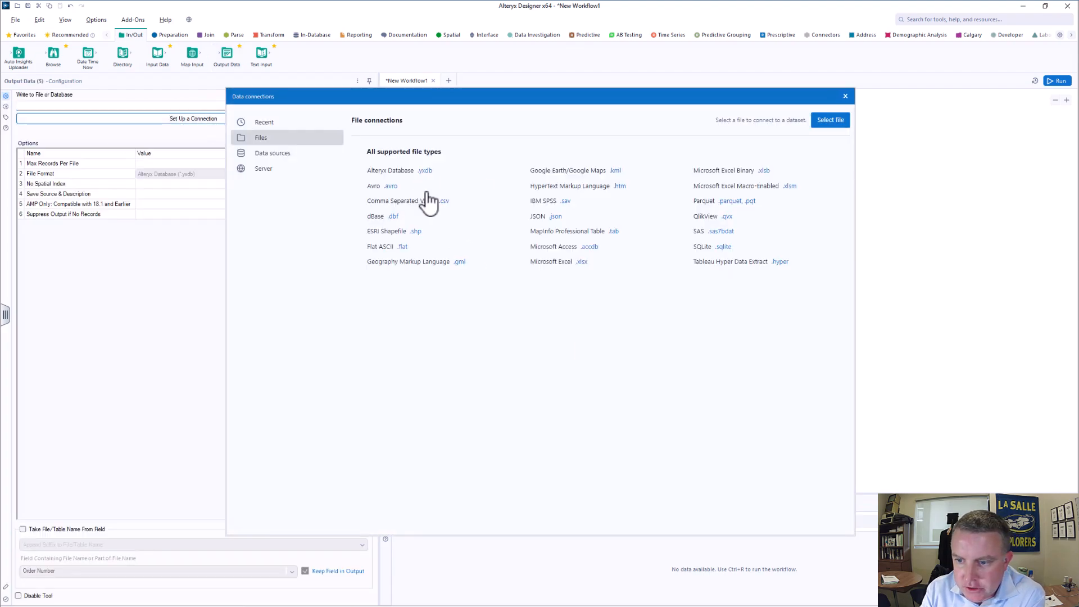
{"action": "left_click", "coordinate": [581, 263]}
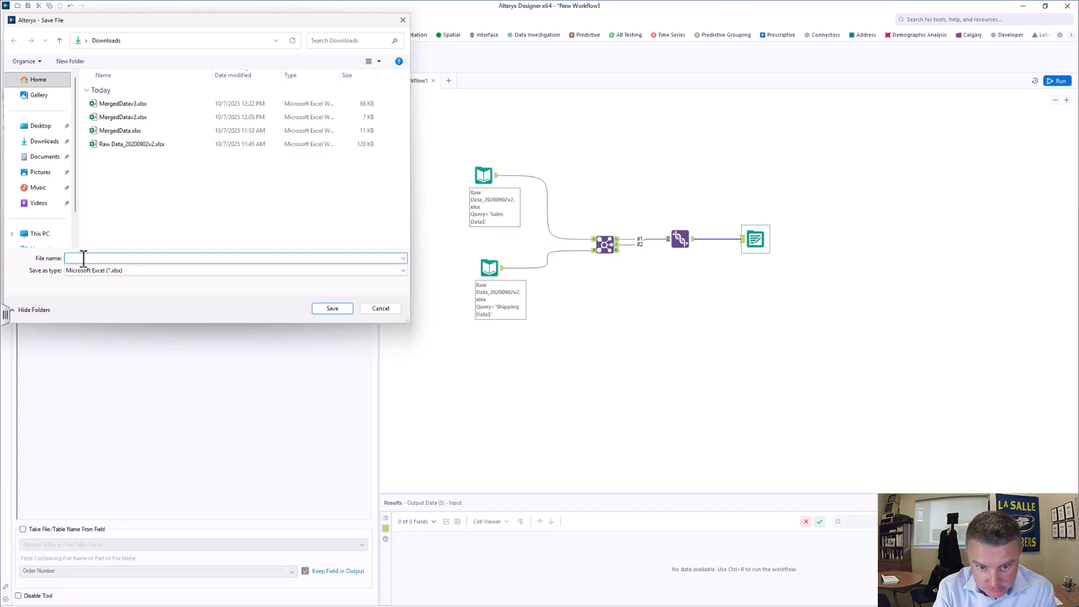
{"action": "type", "text": "Mer"}
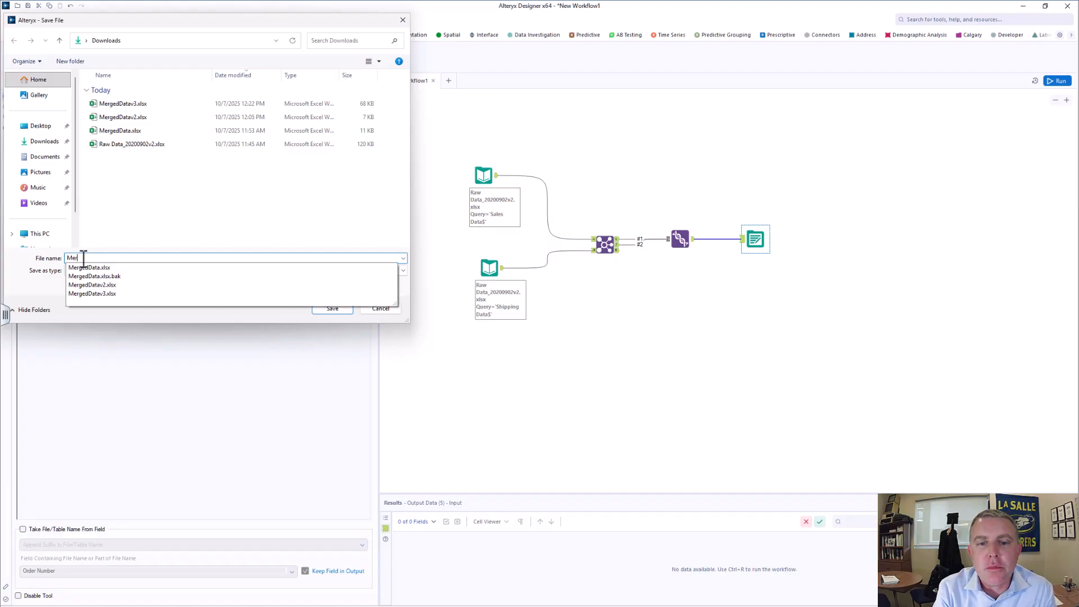
{"action": "type", "text": "gedData"}
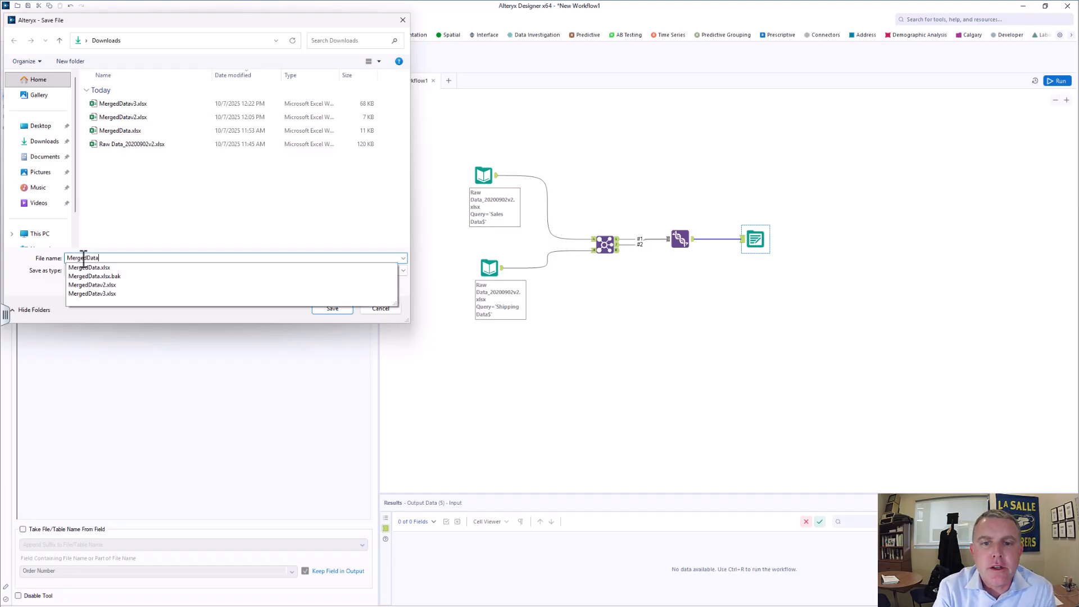
{"action": "type", "text": "v4"}
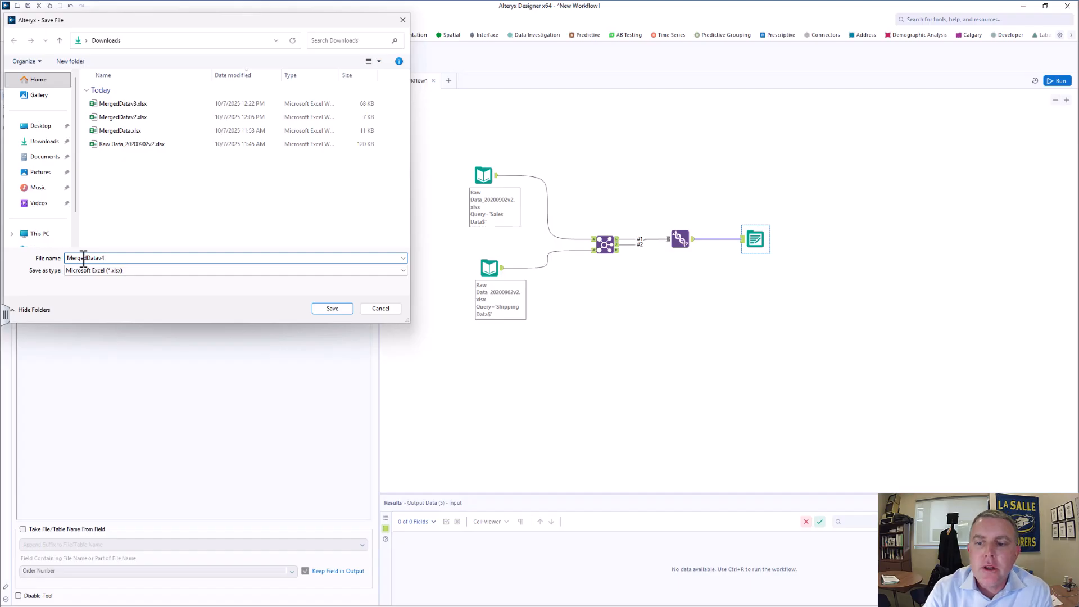
{"action": "left_click", "coordinate": [337, 309]}
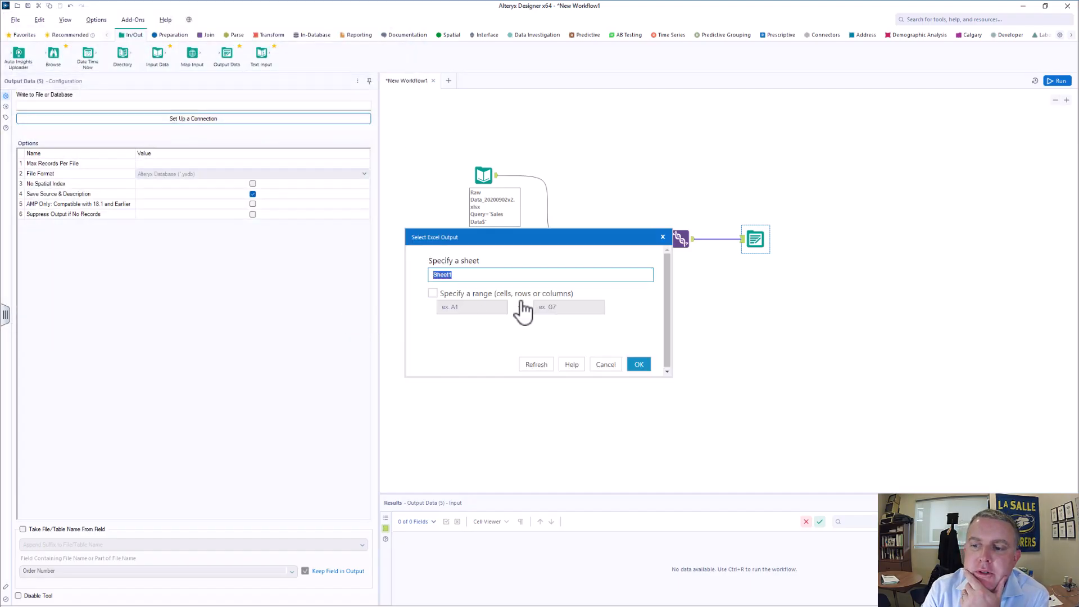
{"action": "left_click", "coordinate": [639, 365]}
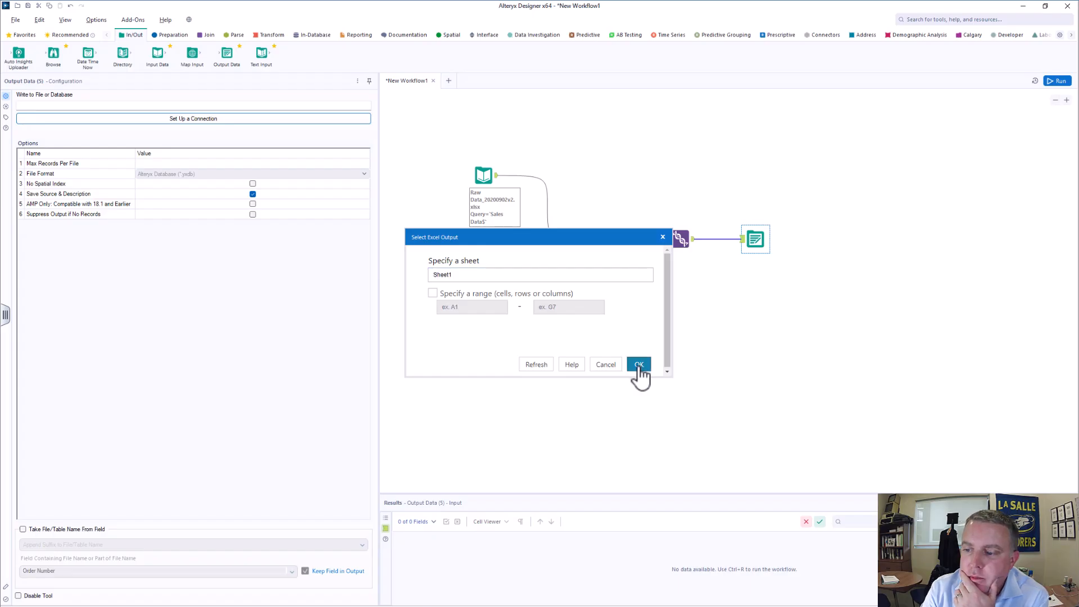
{"action": "left_click", "coordinate": [612, 423]}
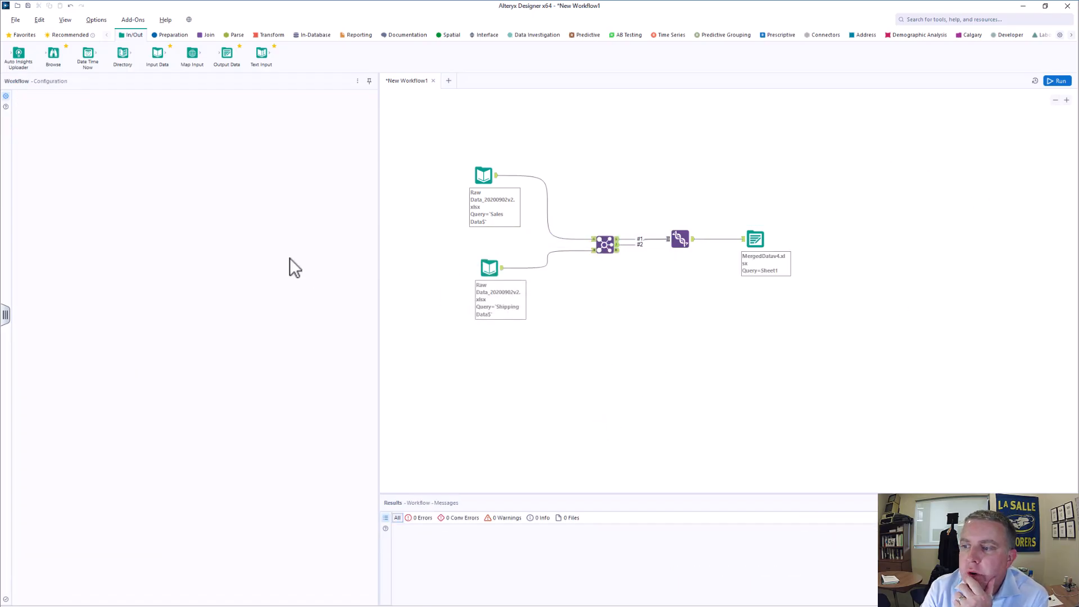
Step: Run the workflow and review the run messages for the Join, Union, input and output tools
{"action": "left_click", "coordinate": [1059, 83]}
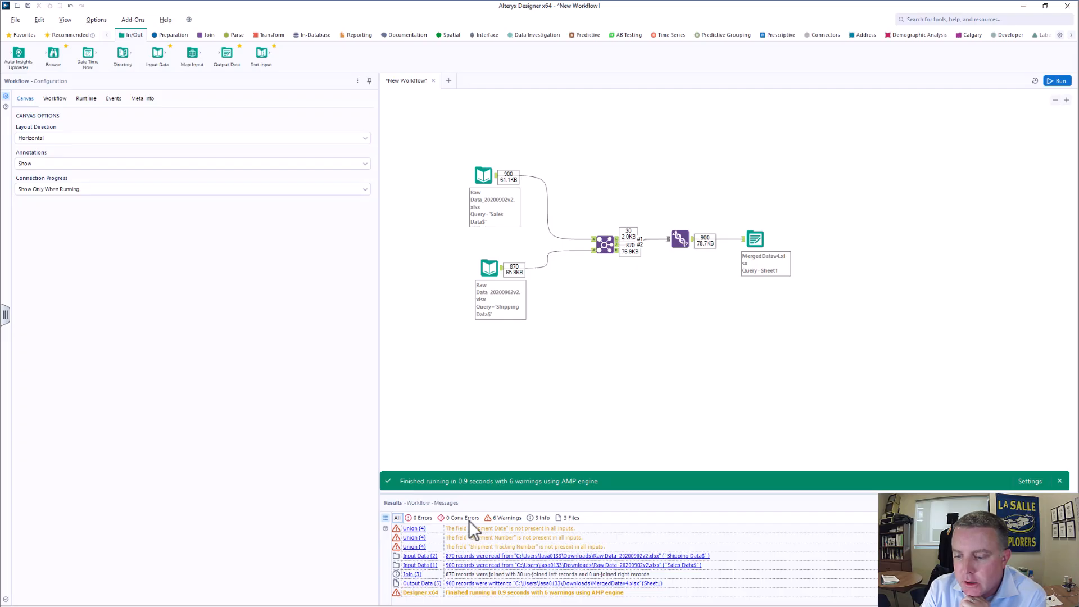
{"action": "scroll", "coordinate": [470, 568], "scroll_direction": "up", "scroll_amount": 1}
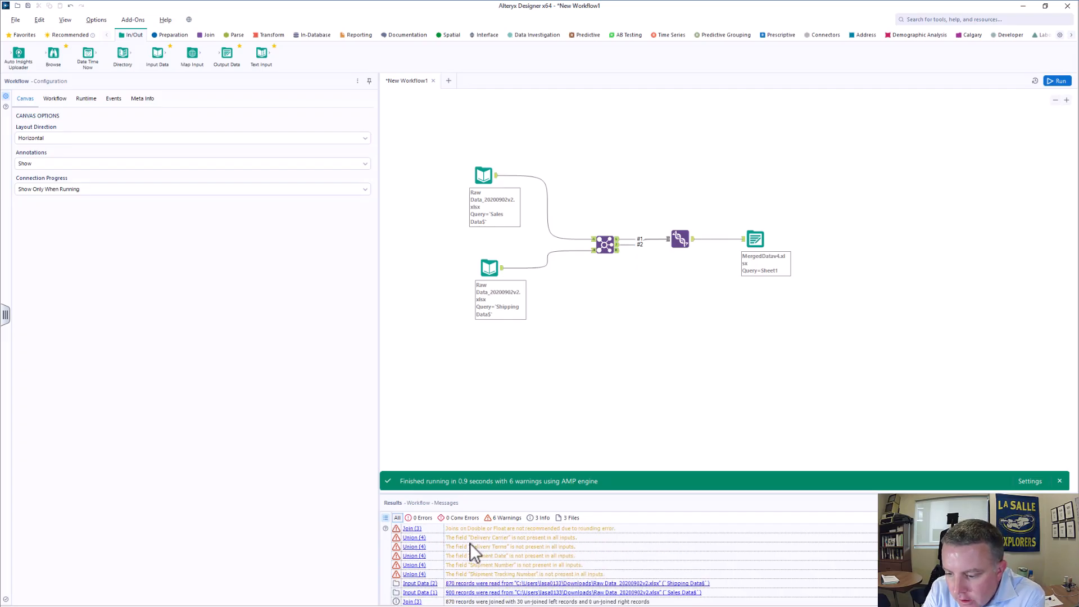
{"action": "scroll", "coordinate": [483, 544], "scroll_direction": "up", "scroll_amount": 1}
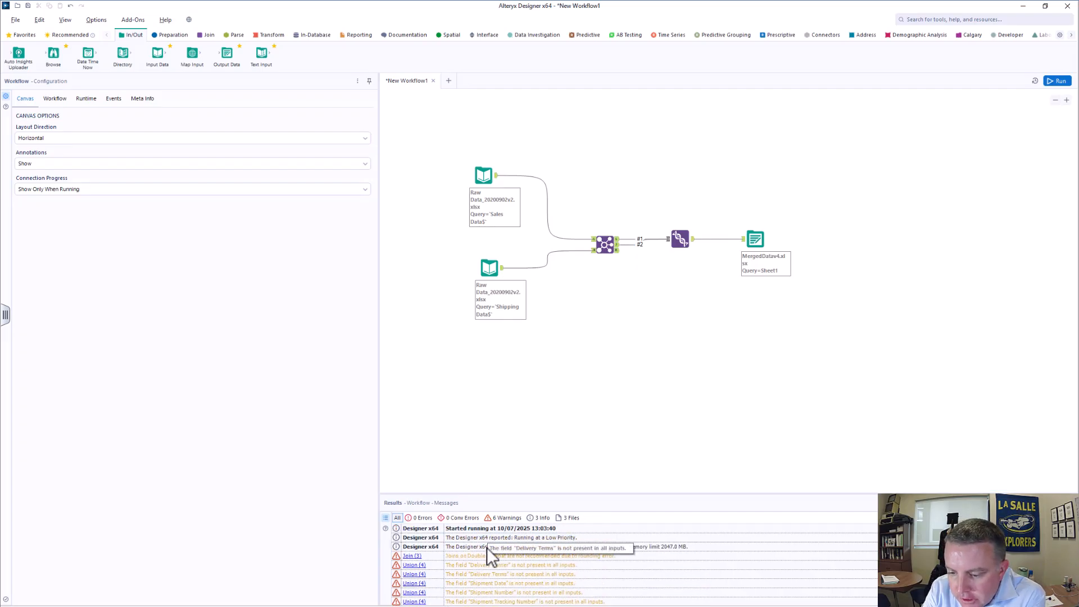
{"action": "scroll", "coordinate": [510, 578], "scroll_direction": "down", "scroll_amount": 1}
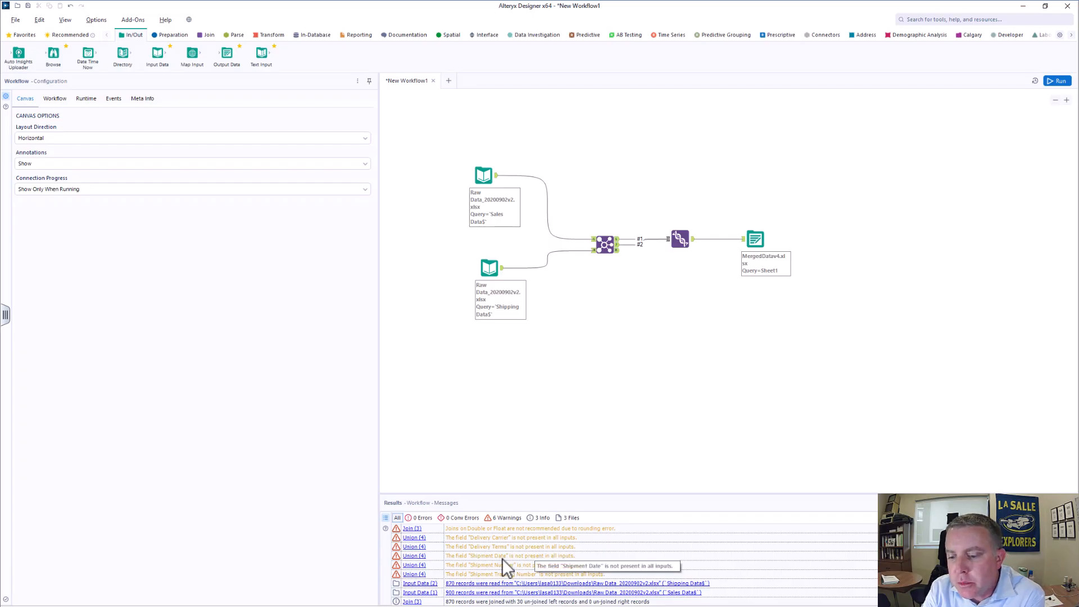
{"action": "scroll", "coordinate": [503, 556], "scroll_direction": "down", "scroll_amount": 1}
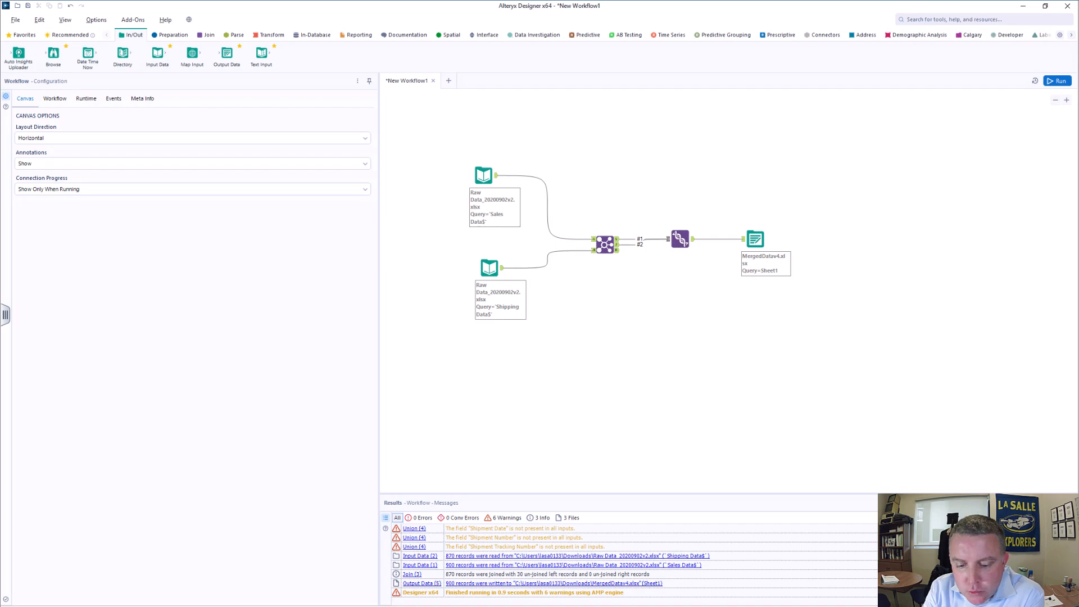
Step: Open MergedDatav4.xlsx from the Downloads folder in Excel
{"action": "key", "text": "super+e"}
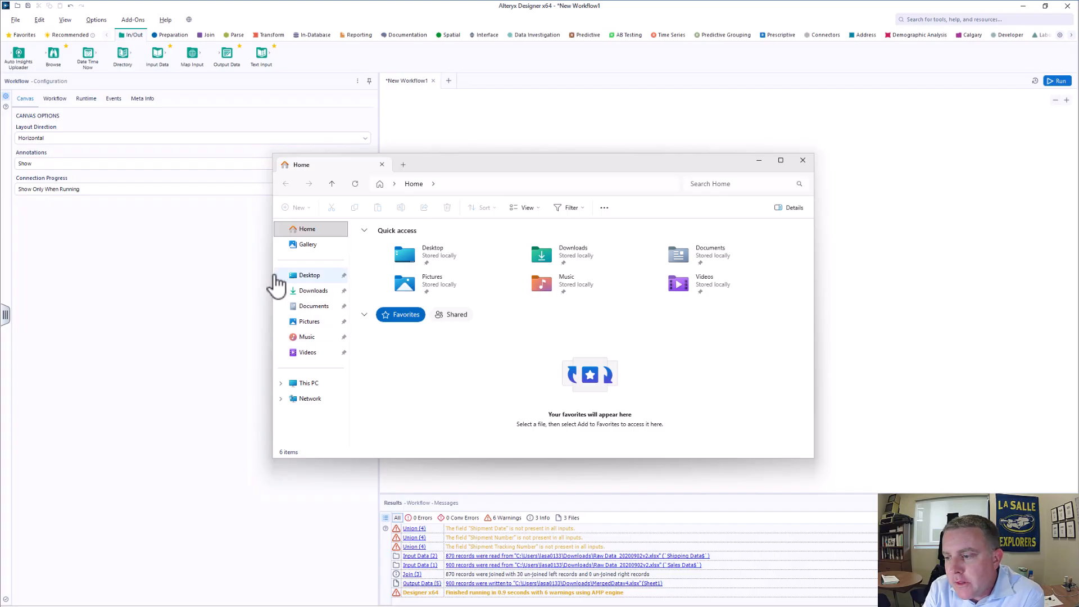
{"action": "left_click", "coordinate": [313, 296]}
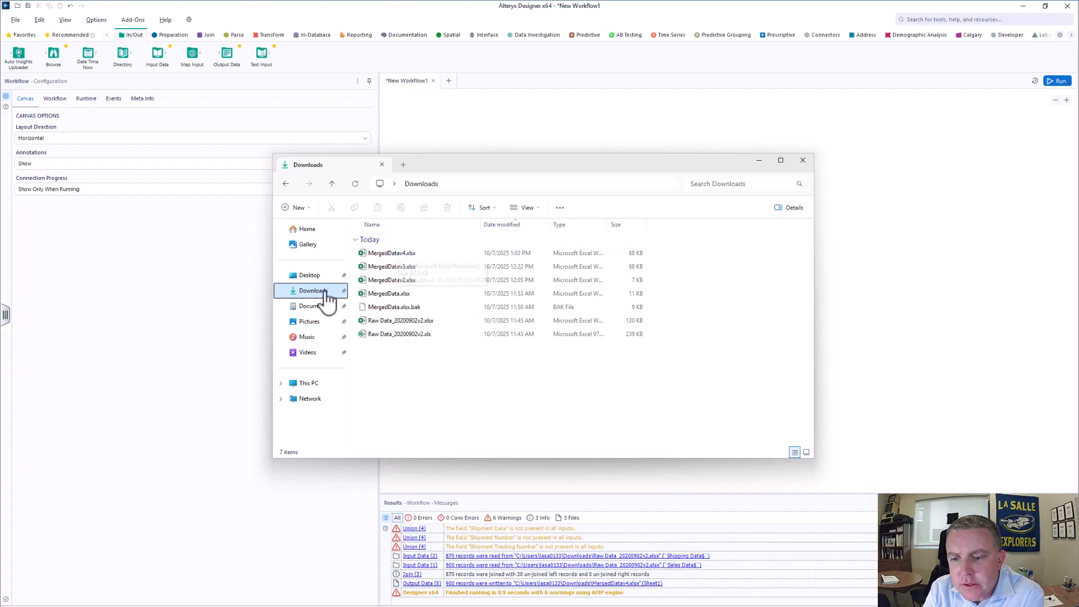
{"action": "double_click", "coordinate": [378, 253]}
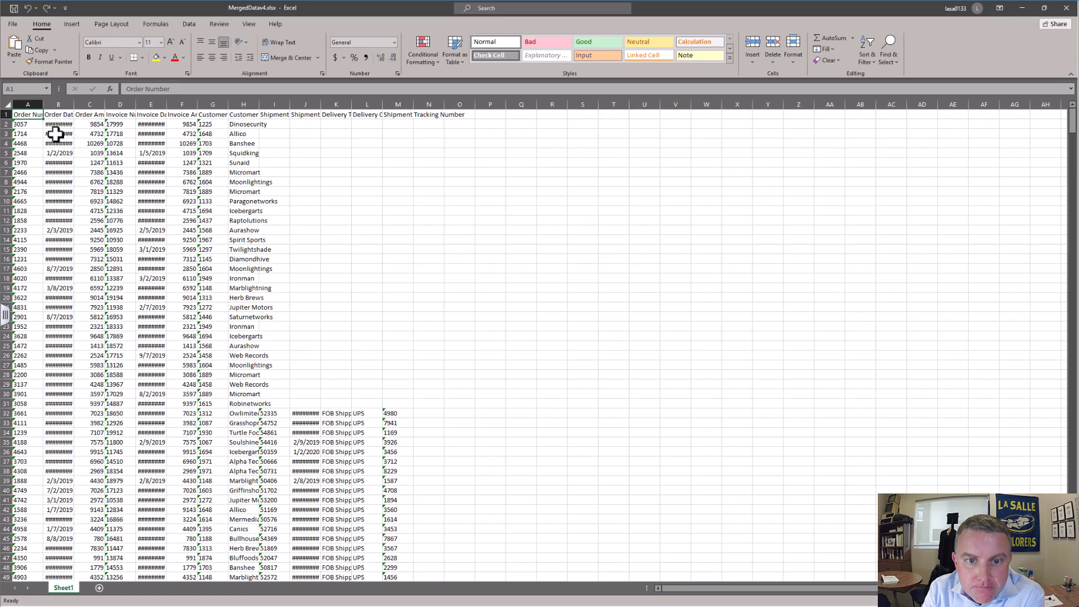
Step: Autofit the widths of columns A through M to their contents
{"action": "left_click_drag", "start_coordinate": [28, 104], "coordinate": [414, 101]}
{"action": "double_click", "coordinate": [414, 102]}
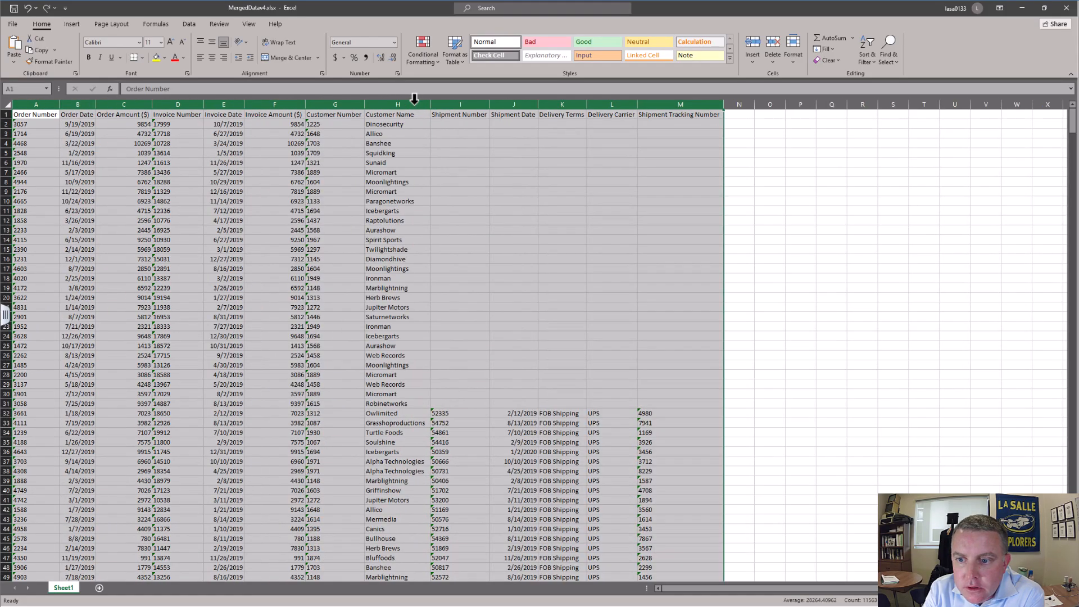
{"action": "left_click", "coordinate": [459, 308]}
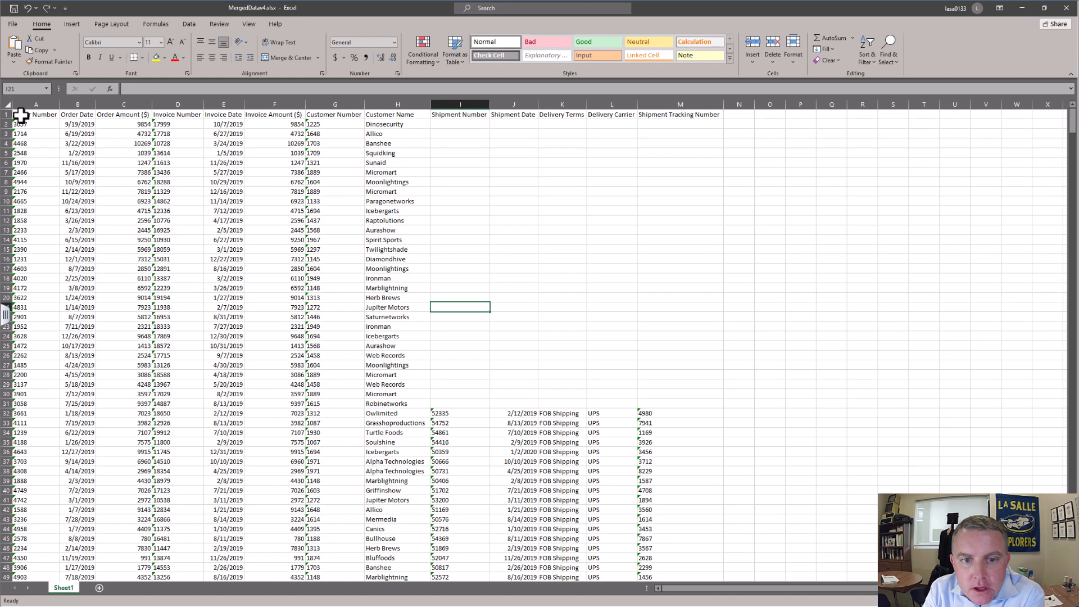
Step: Add filters to the header row from Order Number to Shipment Tracking Number
{"action": "left_click_drag", "start_coordinate": [21, 116], "coordinate": [716, 114]}
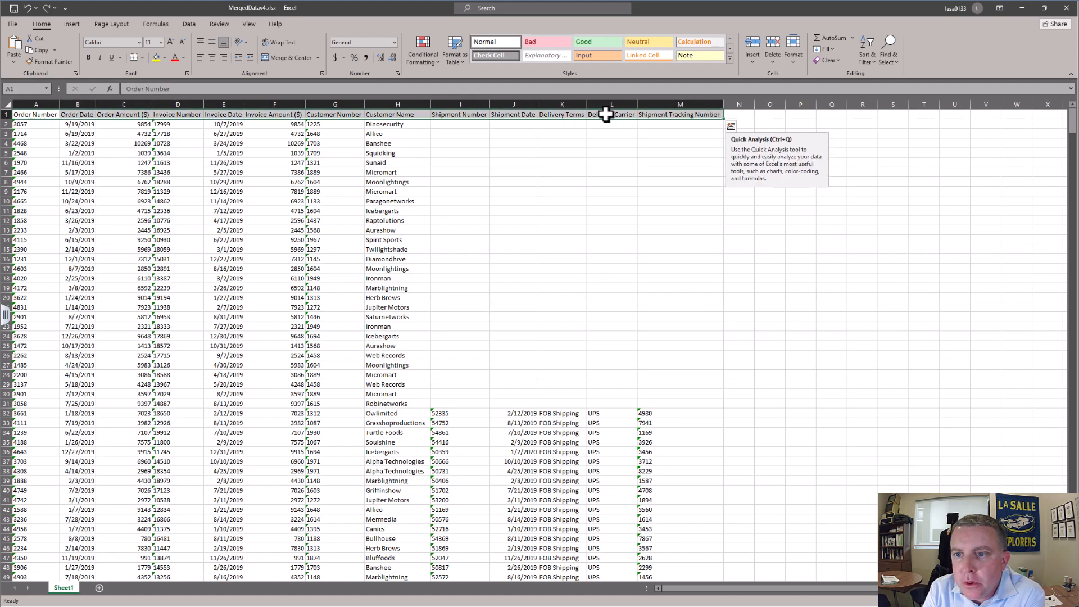
{"action": "left_click", "coordinate": [190, 23]}
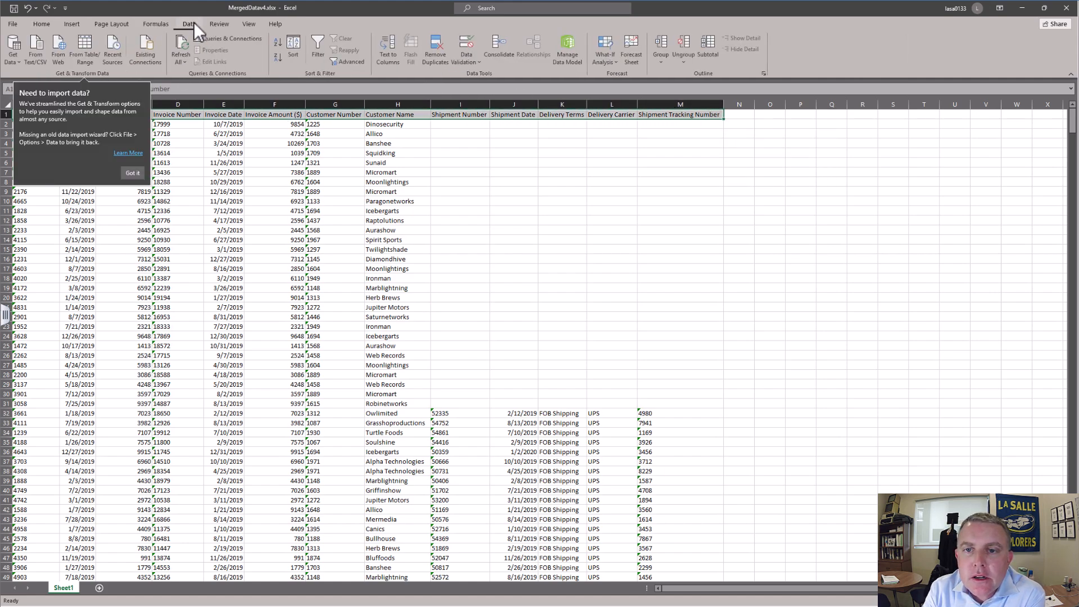
{"action": "left_click", "coordinate": [320, 49]}
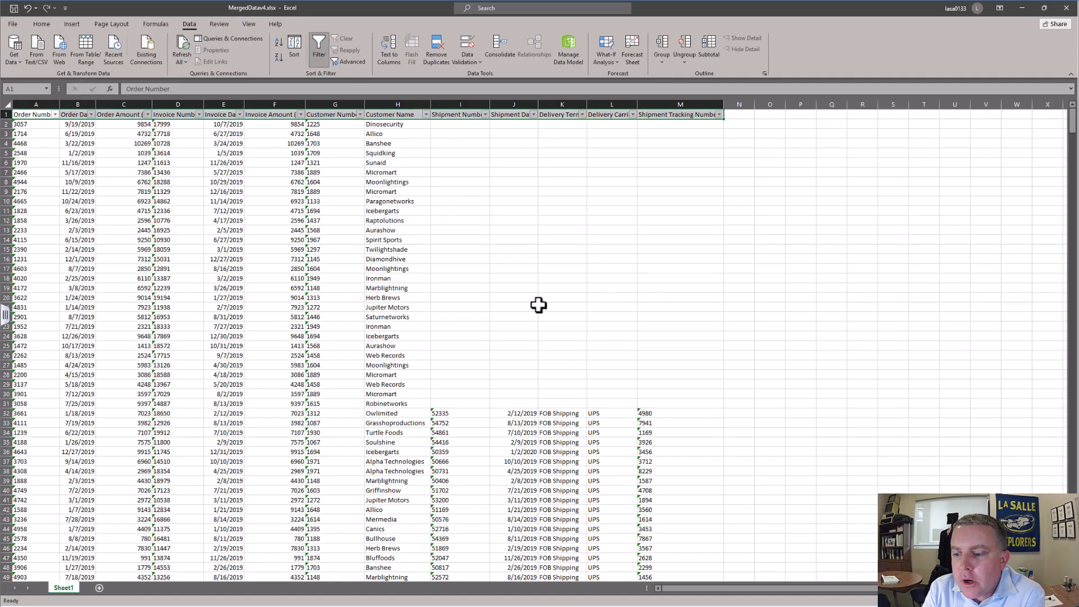
Step: Filter the Shipment Number column to show only blanks
{"action": "left_click", "coordinate": [485, 115]}
{"action": "left_click", "coordinate": [392, 227]}
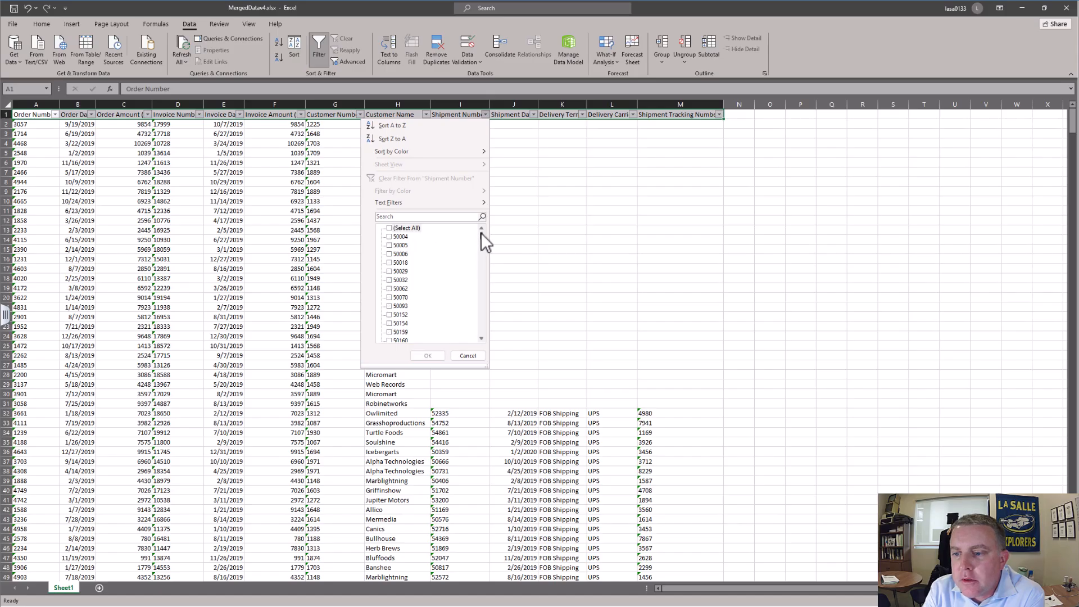
{"action": "left_click_drag", "start_coordinate": [480, 233], "coordinate": [480, 355]}
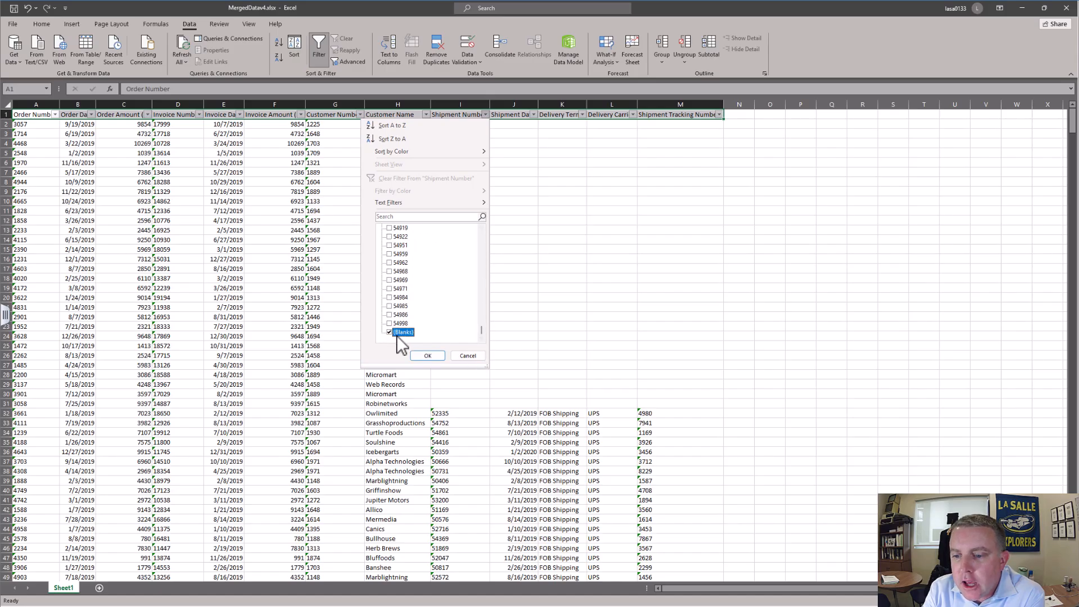
{"action": "left_click", "coordinate": [427, 356]}
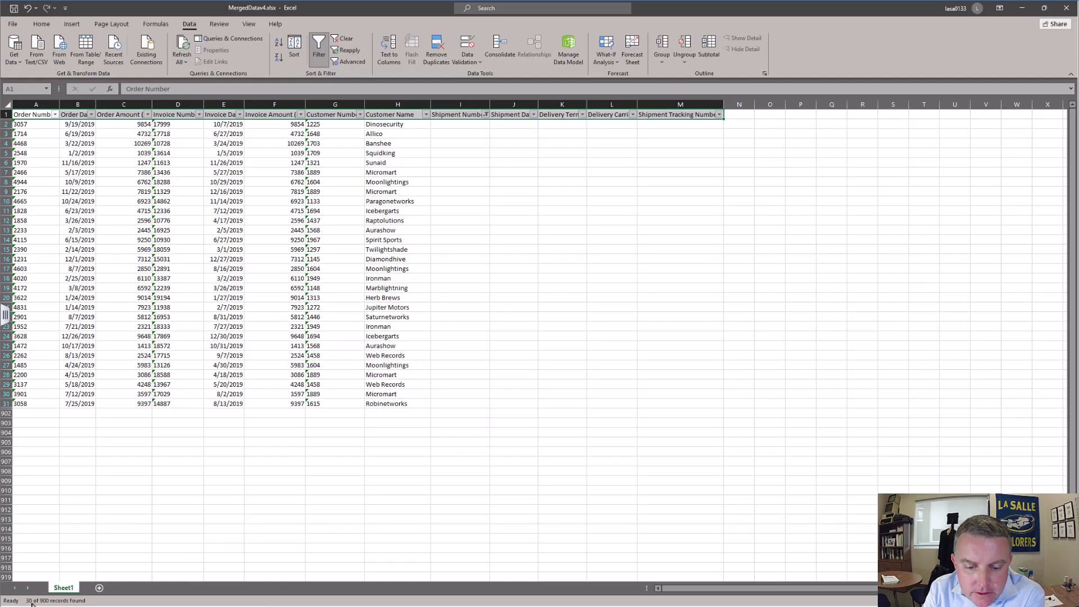
Step: Examine the sales and shipment columns of the filtered orders, and switch back to the workflow in Alteryx Designer
{"action": "left_click", "coordinate": [445, 133]}
{"action": "left_click", "coordinate": [24, 124]}
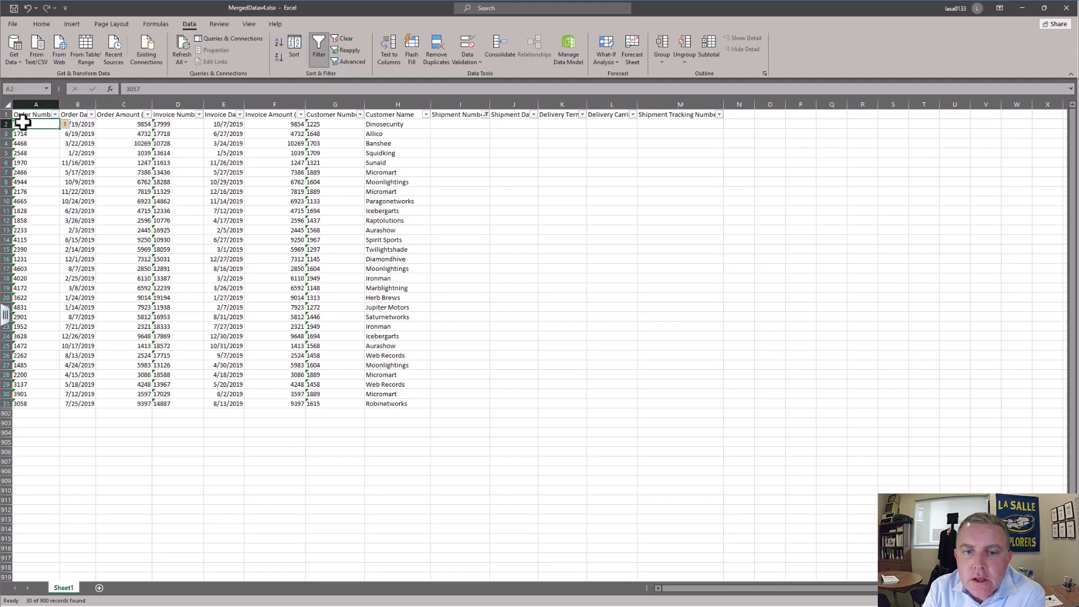
{"action": "left_click", "coordinate": [384, 125]}
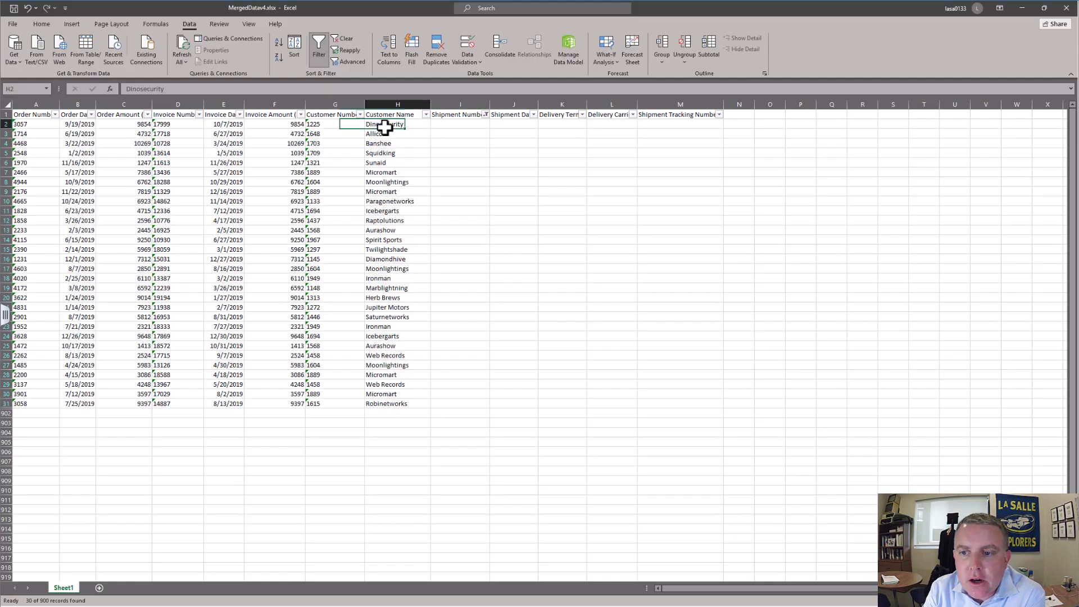
{"action": "left_click_drag", "start_coordinate": [24, 124], "coordinate": [393, 125]}
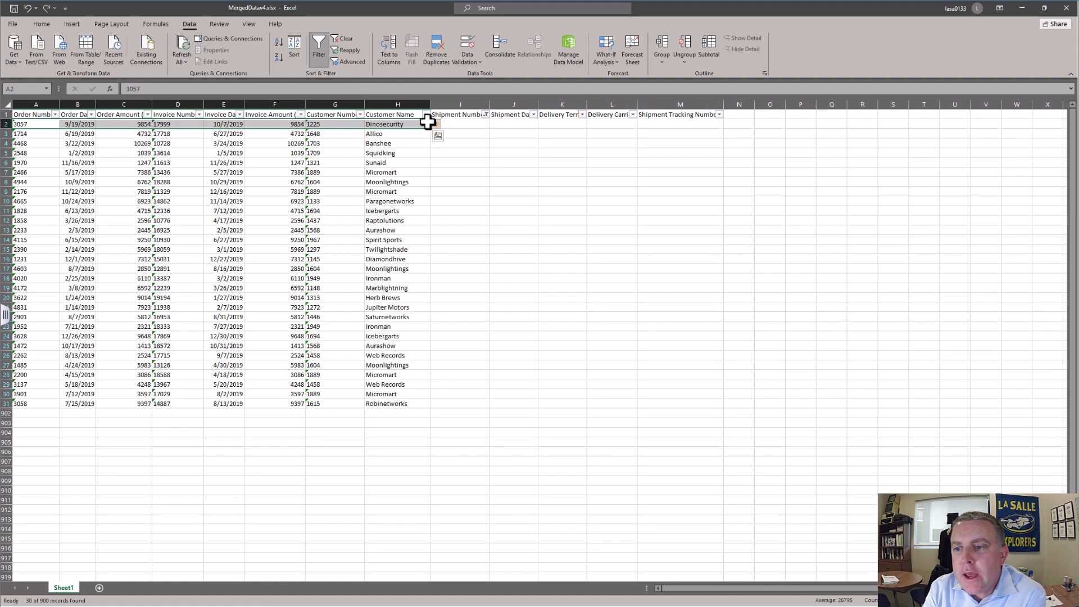
{"action": "left_click_drag", "start_coordinate": [468, 125], "coordinate": [700, 400]}
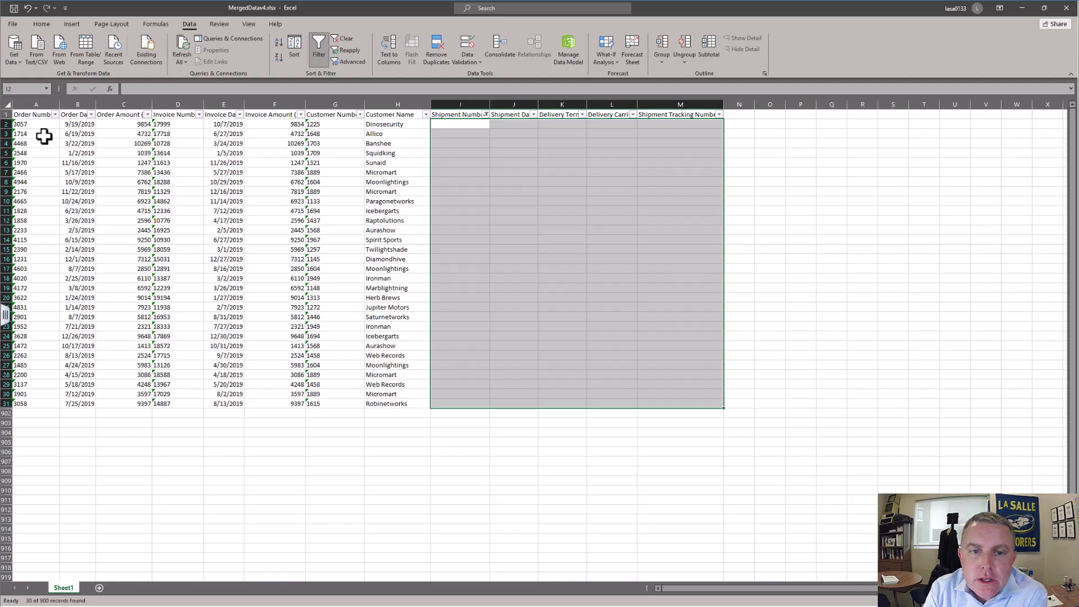
{"action": "left_click", "coordinate": [30, 127]}
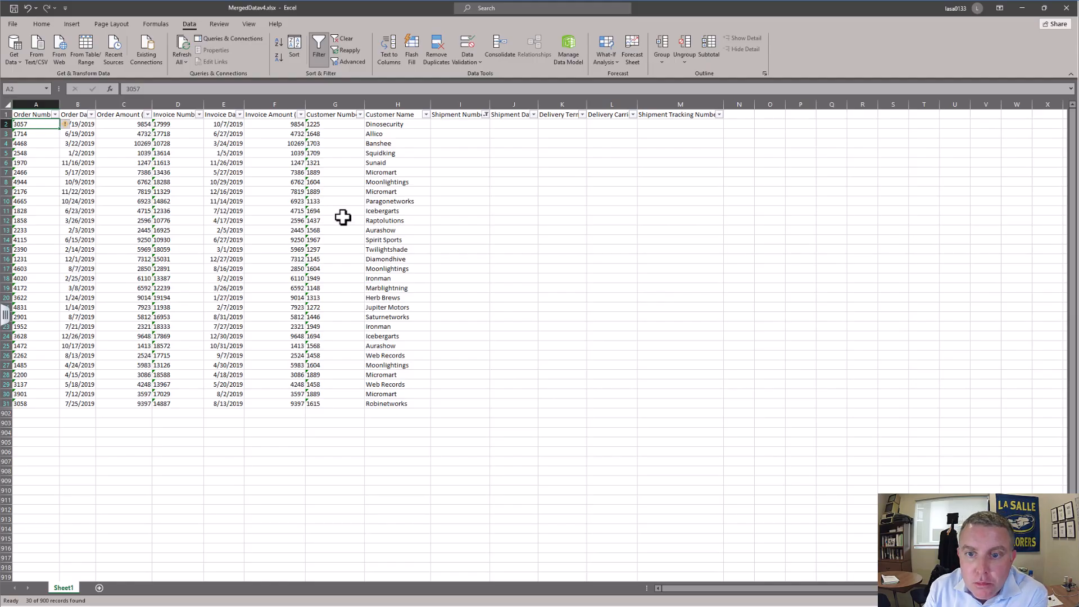
{"action": "left_click", "coordinate": [275, 606]}
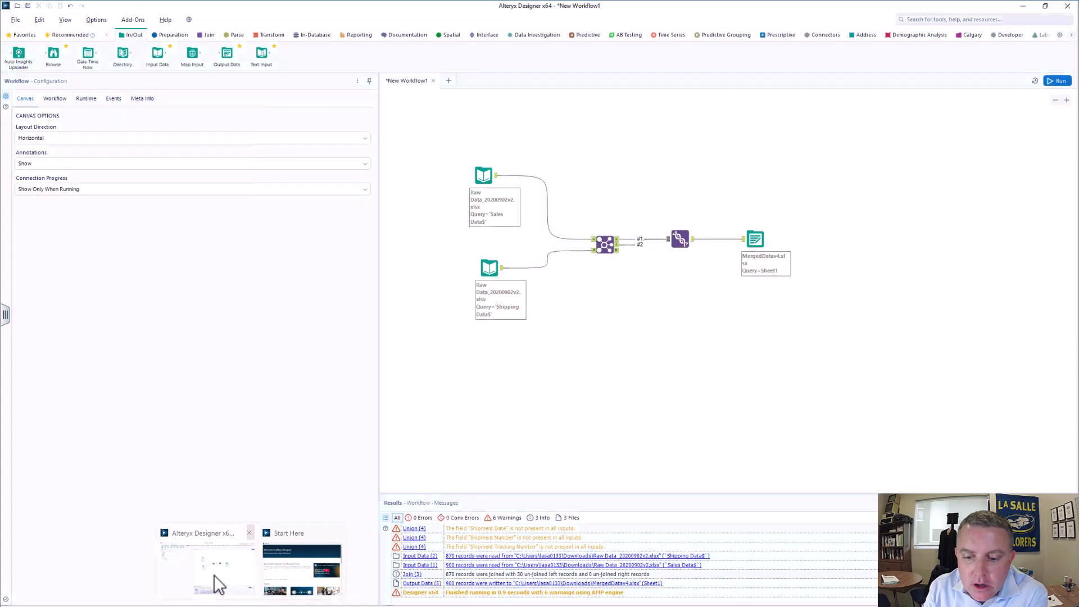
{"action": "left_click", "coordinate": [214, 574]}
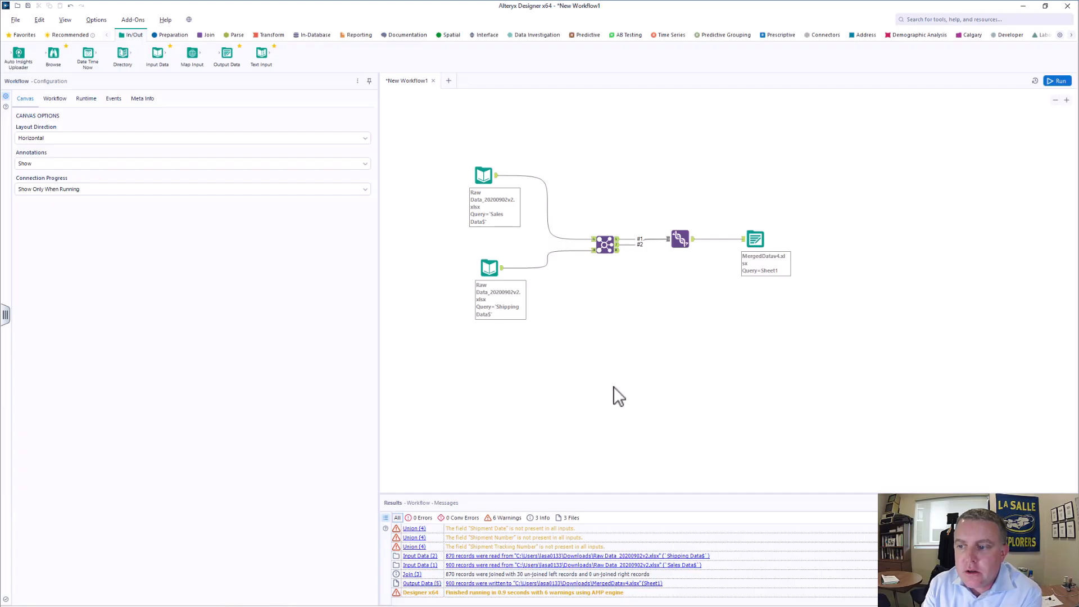